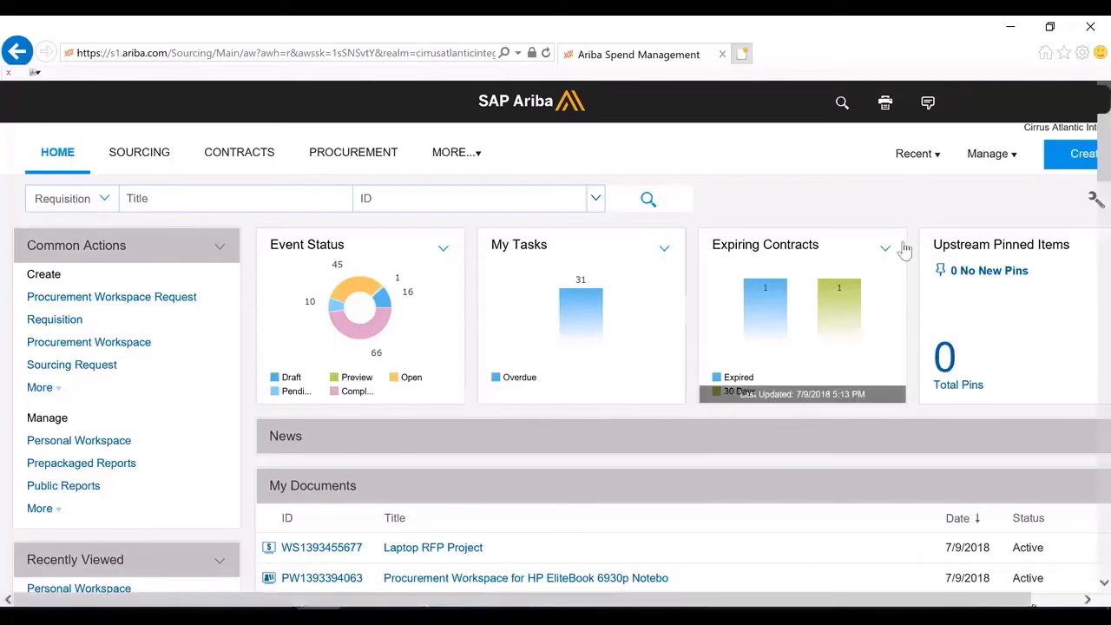
Open the Prepackaged Reports list, look through the available report folders, and return to the home dashboard
{"action": "left_click", "coordinate": [1061, 161]}
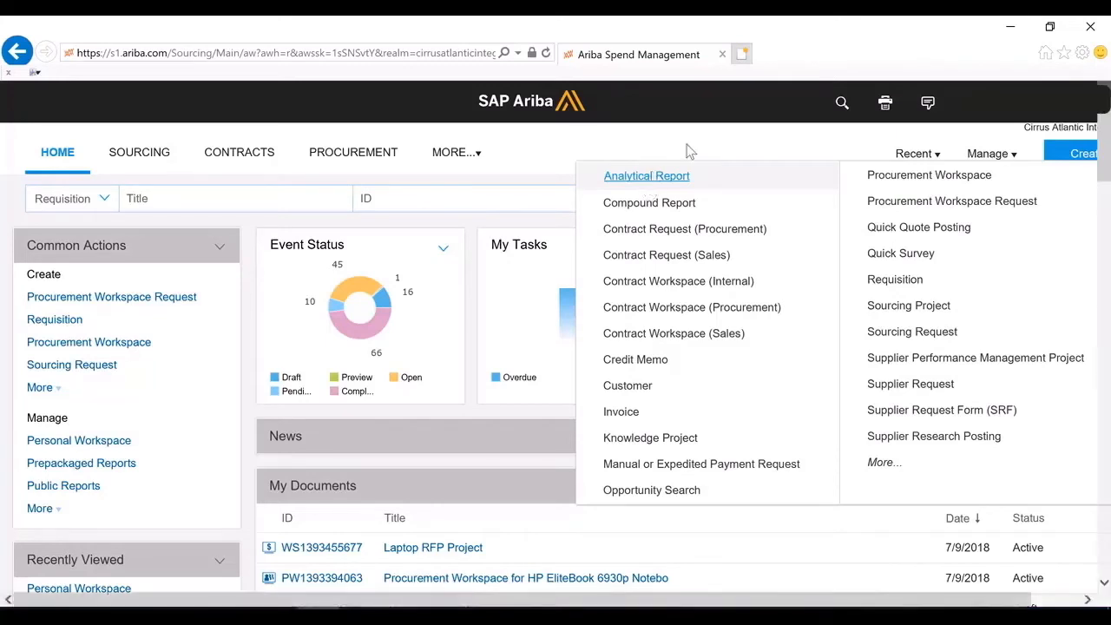
{"action": "left_click", "coordinate": [990, 161]}
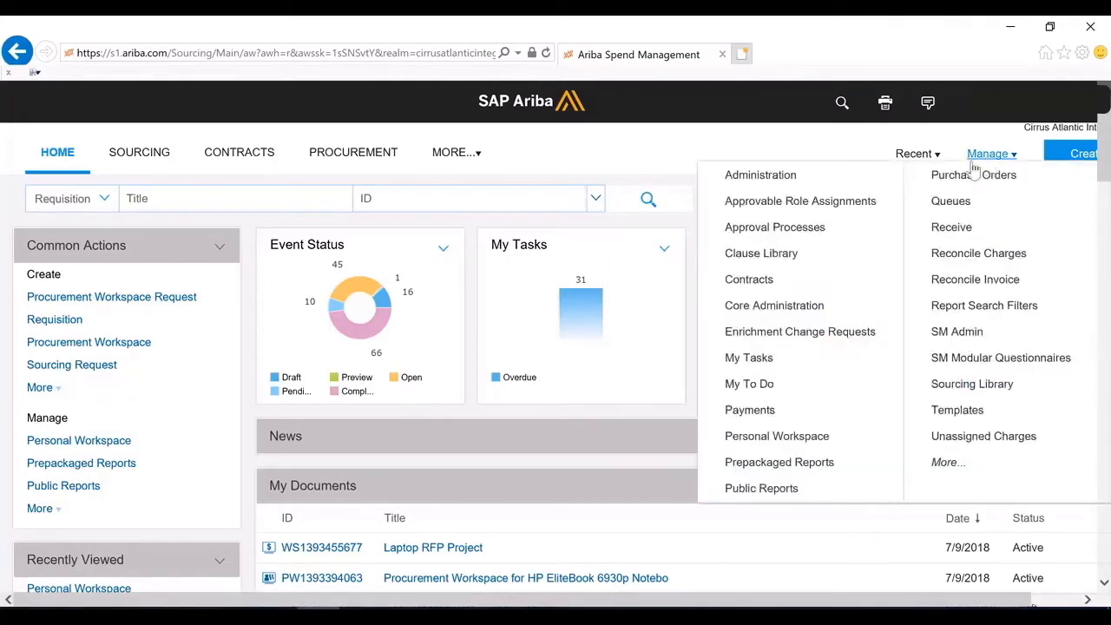
{"action": "left_click", "coordinate": [789, 494]}
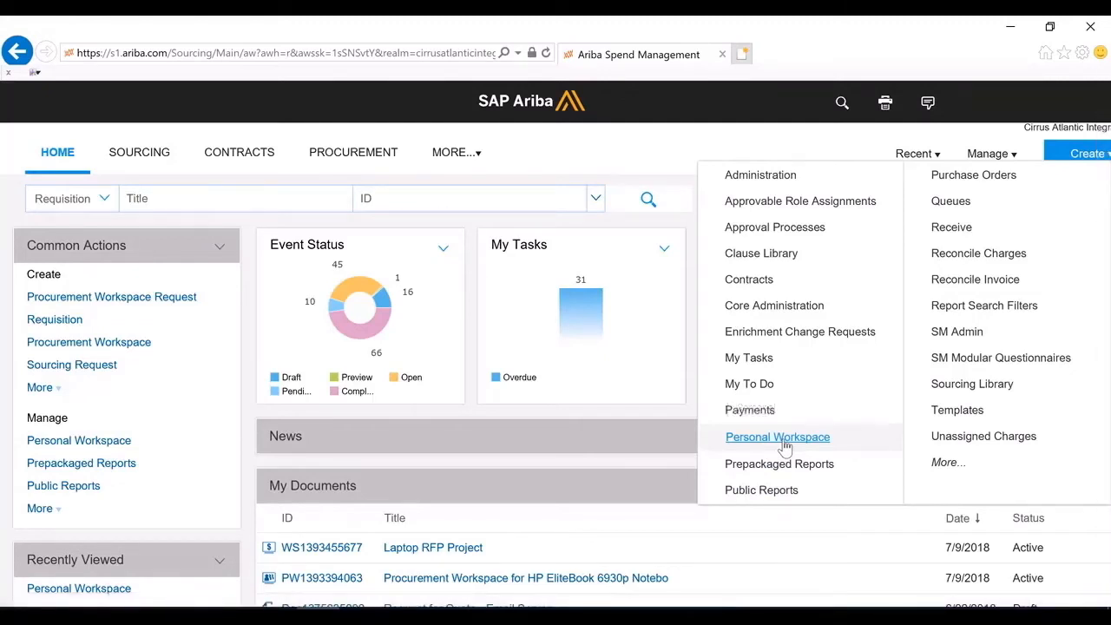
{"action": "left_click", "coordinate": [786, 463]}
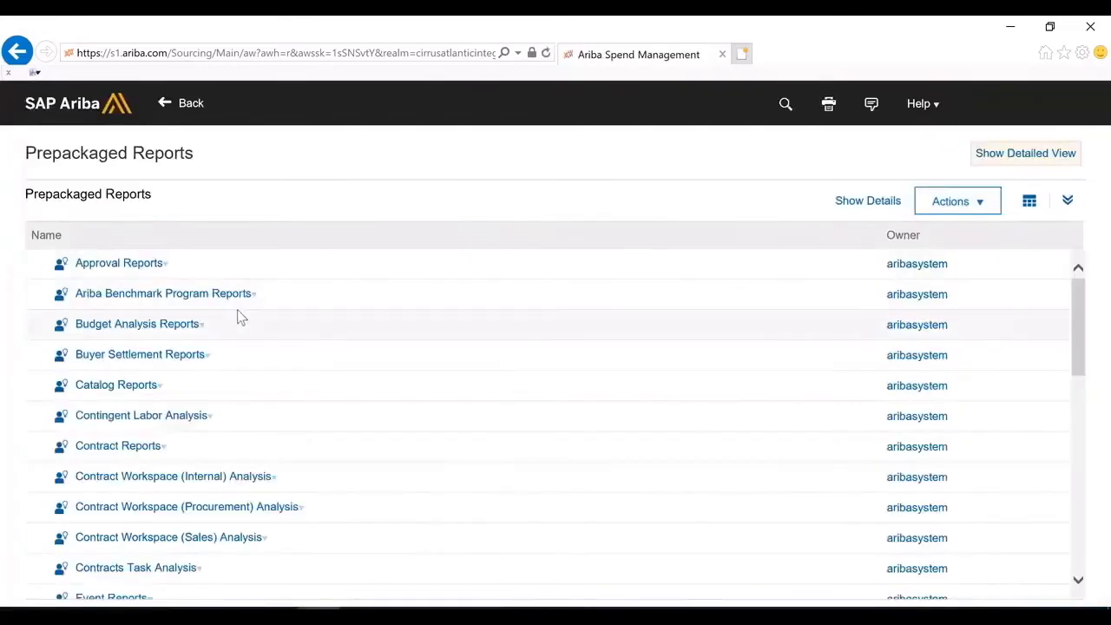
{"action": "scroll", "coordinate": [239, 314], "scroll_direction": "down", "scroll_amount": 1}
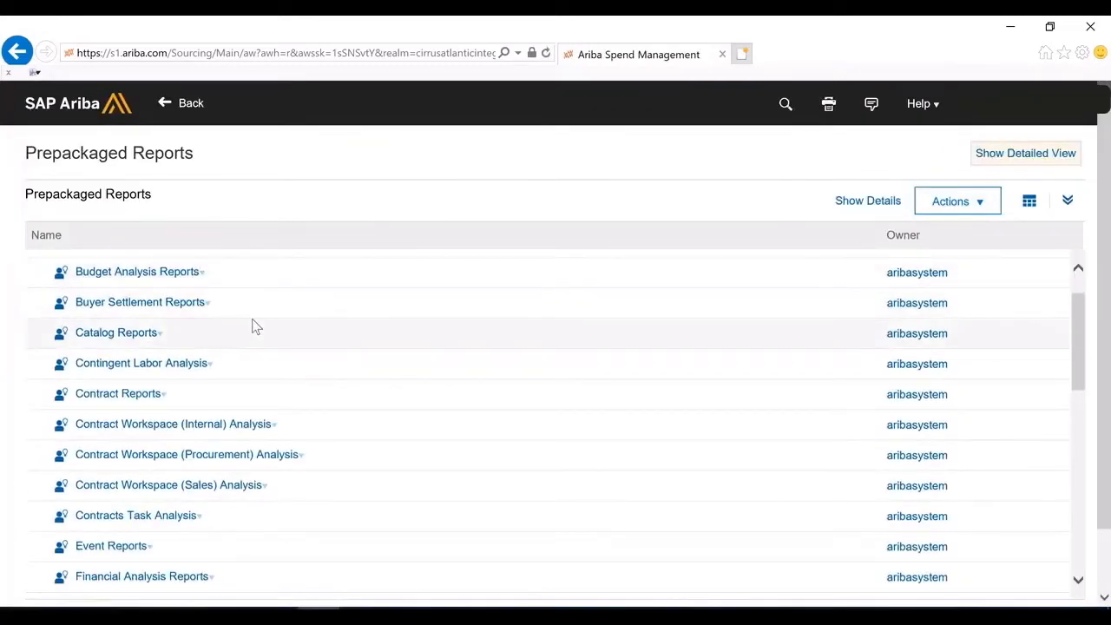
{"action": "scroll", "coordinate": [256, 327], "scroll_direction": "down", "scroll_amount": 1}
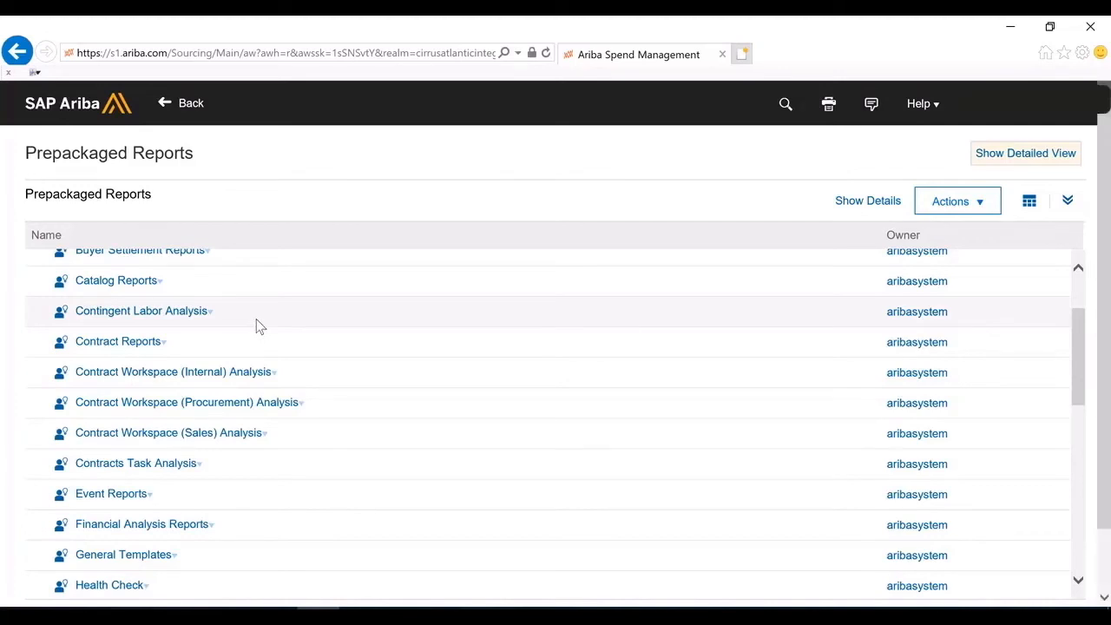
{"action": "scroll", "coordinate": [256, 326], "scroll_direction": "down", "scroll_amount": 5}
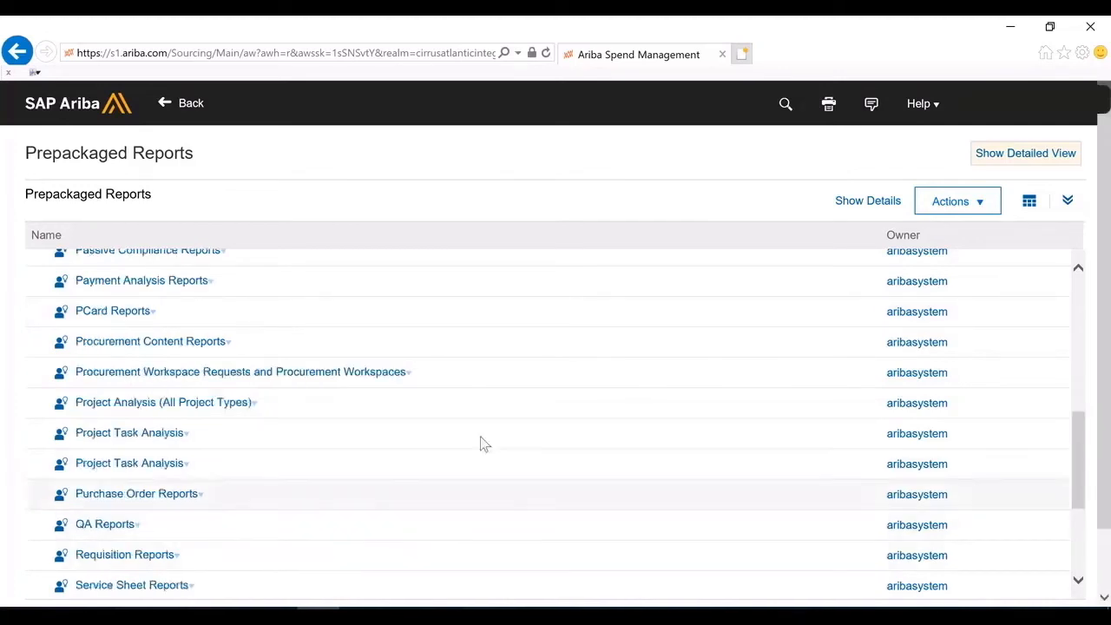
{"action": "left_click", "coordinate": [190, 106]}
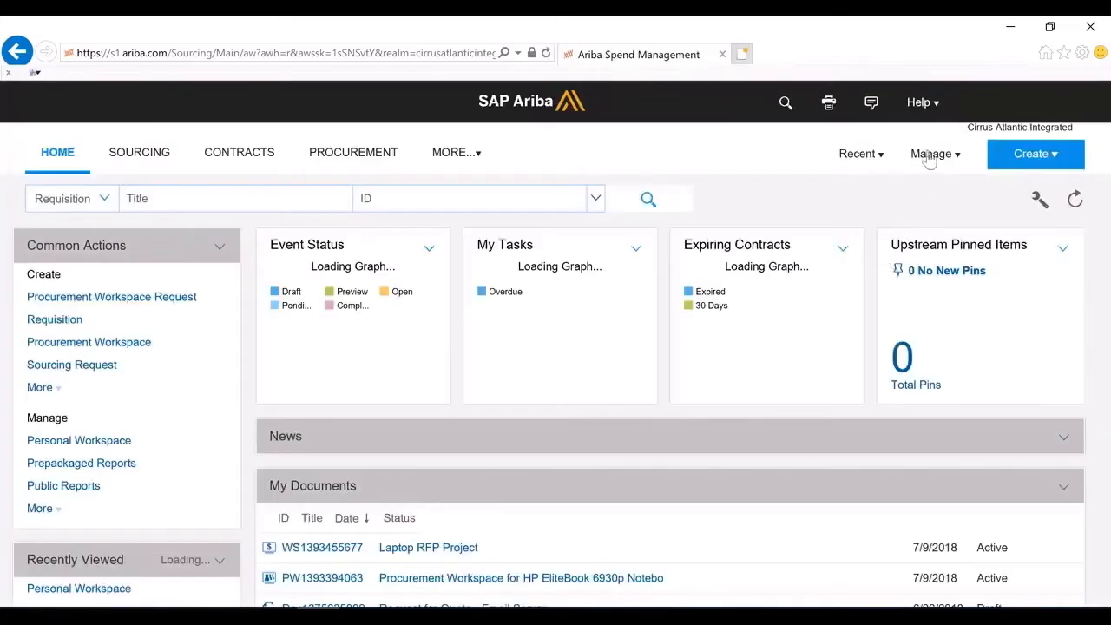
Open the Commodity Spend Analysis report from the Personal Workspace and look over its pivot table
{"action": "left_click", "coordinate": [977, 155]}
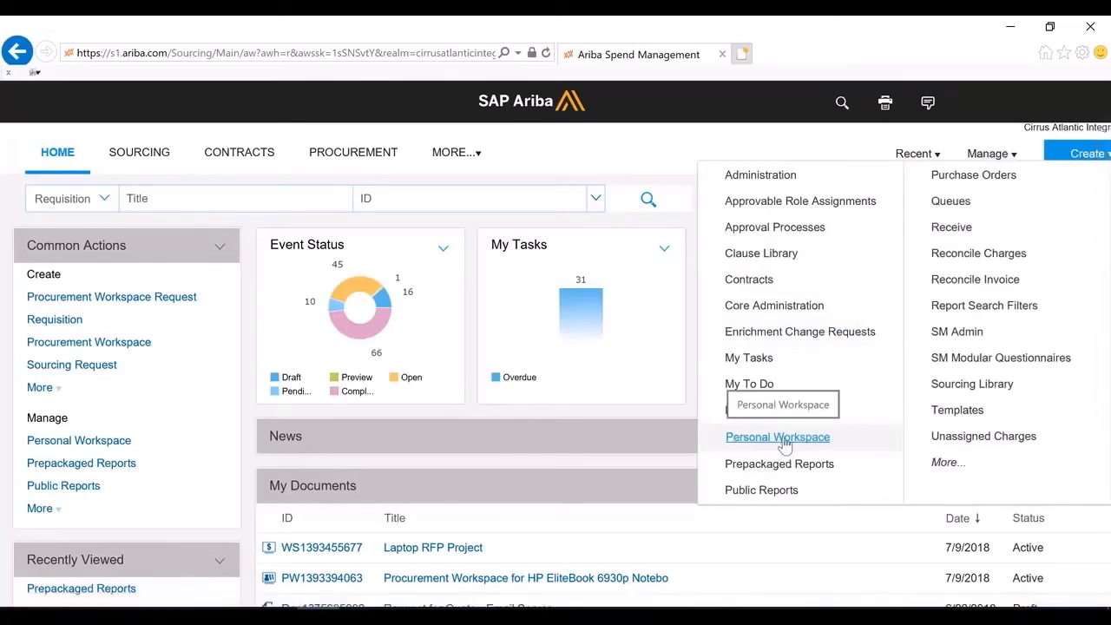
{"action": "left_click", "coordinate": [785, 441]}
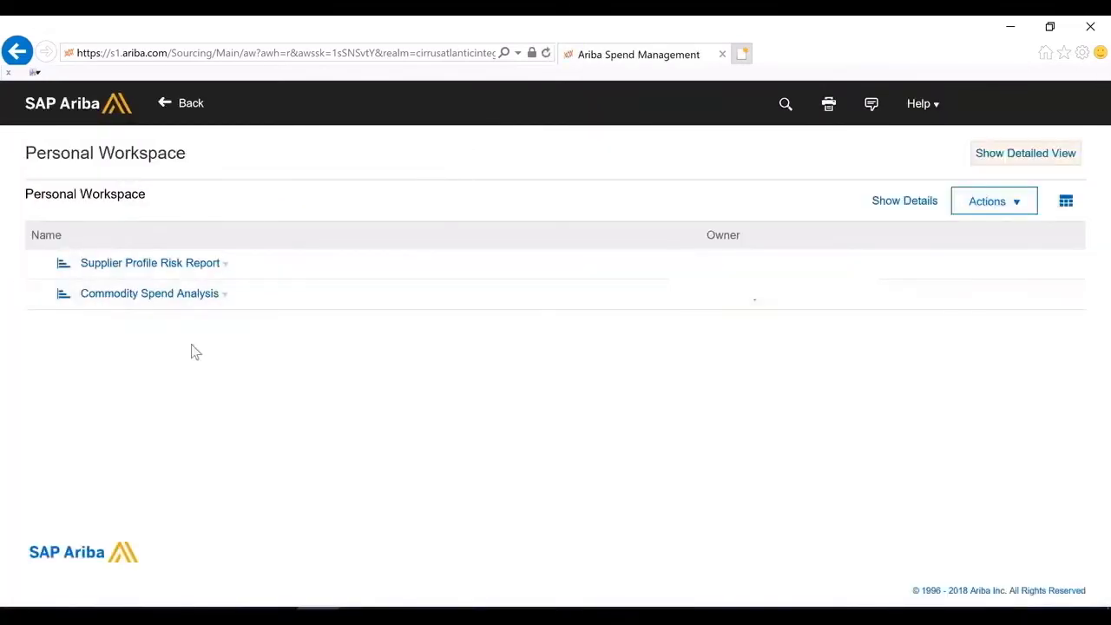
{"action": "left_click", "coordinate": [163, 298]}
{"action": "left_click", "coordinate": [141, 239]}
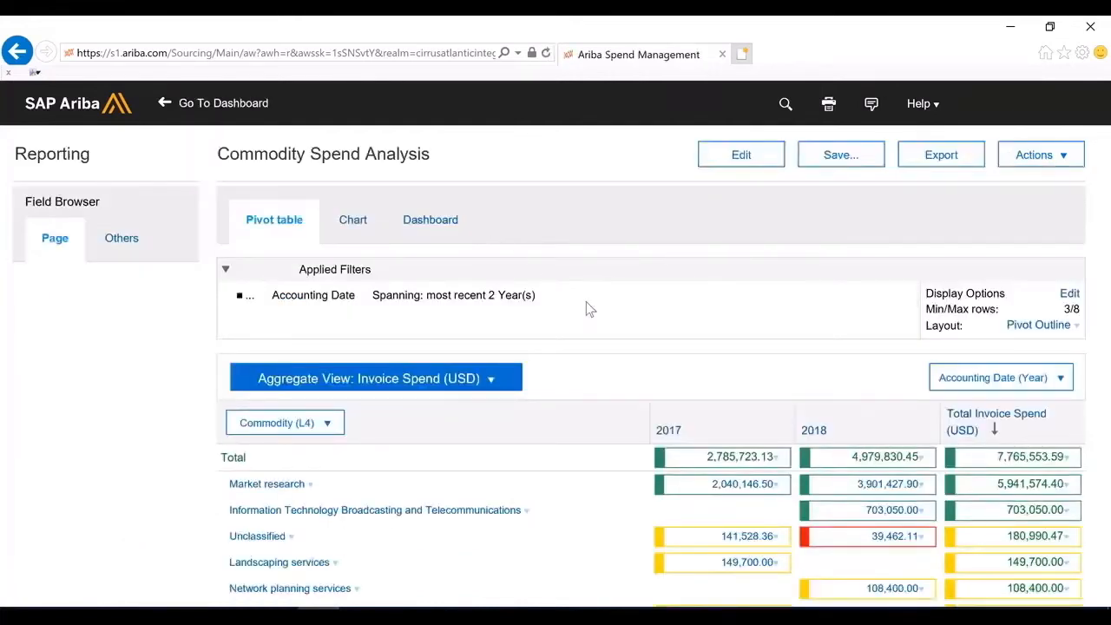
{"action": "scroll", "coordinate": [586, 304], "scroll_direction": "down", "scroll_amount": 2}
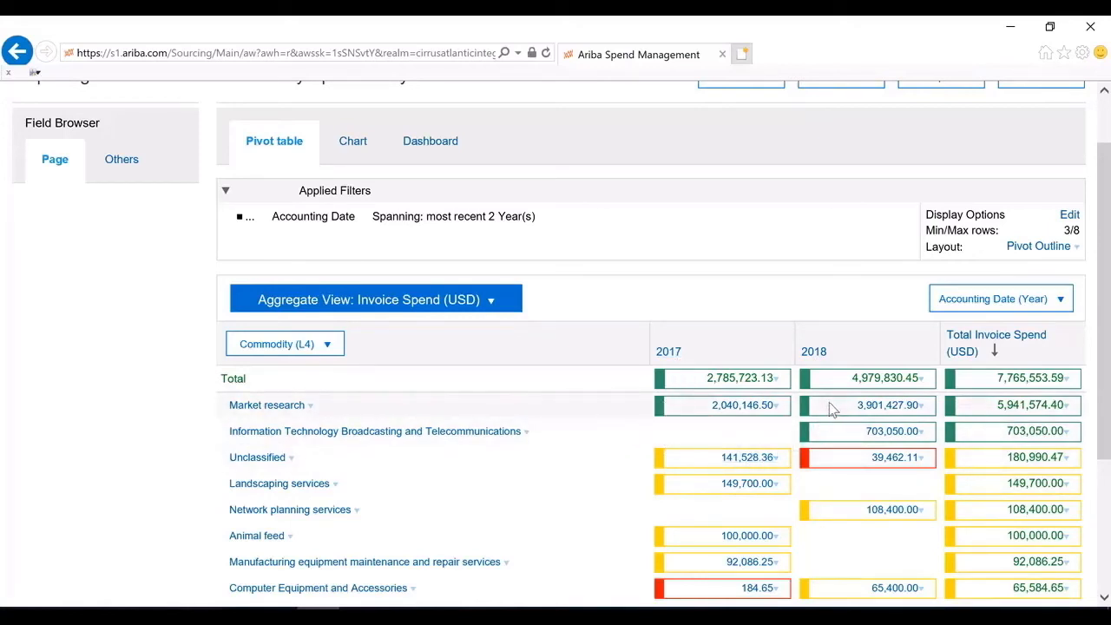
{"action": "scroll", "coordinate": [830, 408], "scroll_direction": "up", "scroll_amount": 1}
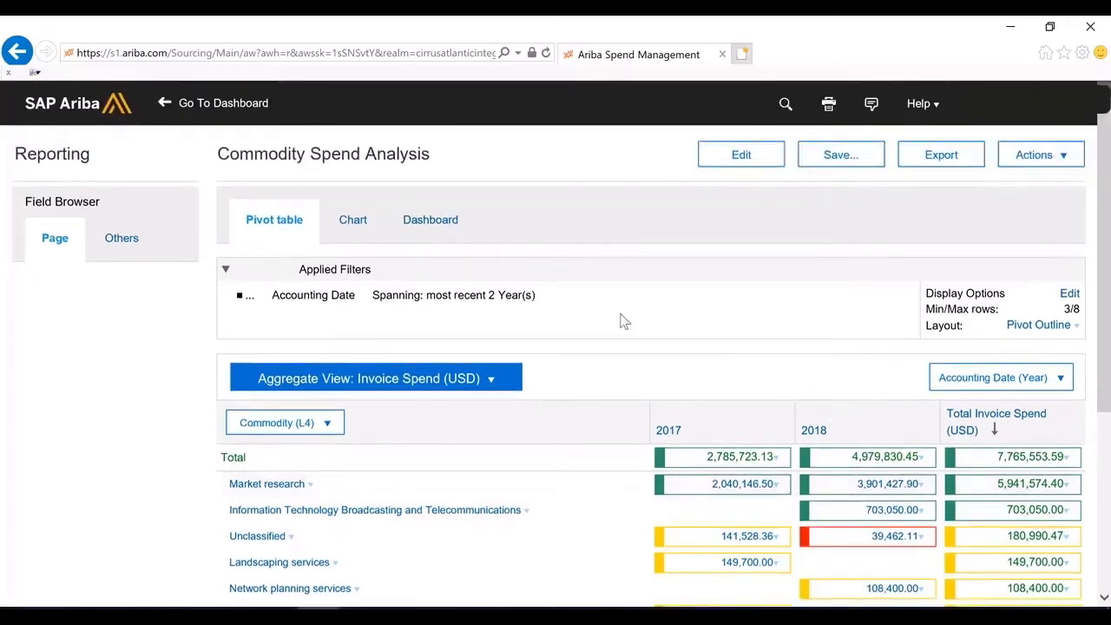
Display the Commodity Spend Analysis report as a chart and set the column chart's visual style to 3D
{"action": "left_click", "coordinate": [364, 236]}
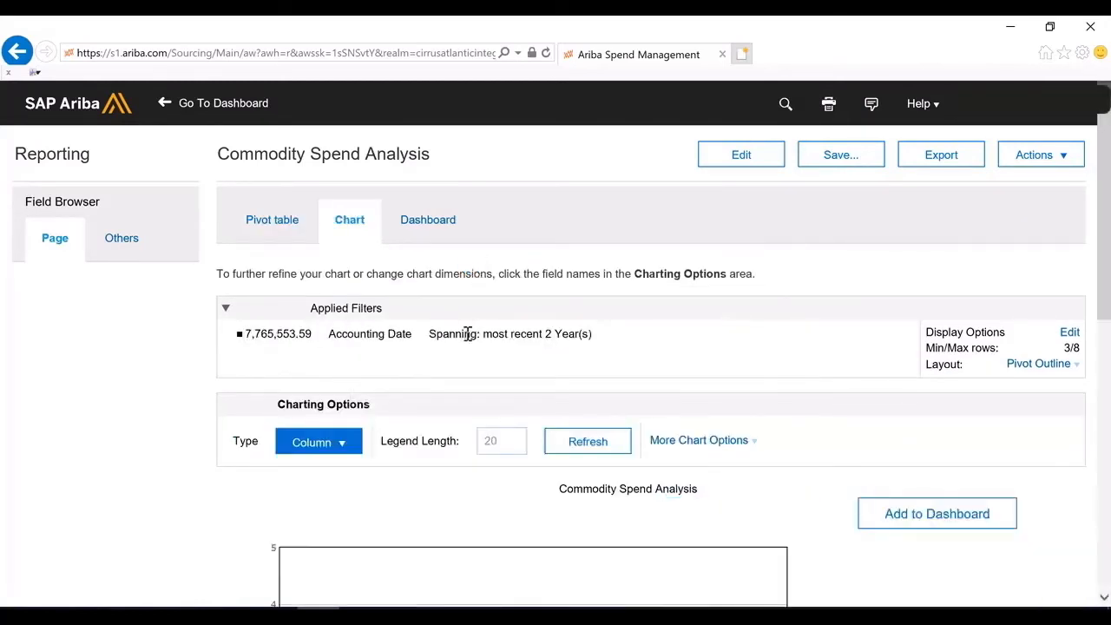
{"action": "scroll", "coordinate": [469, 334], "scroll_direction": "down", "scroll_amount": 3}
{"action": "scroll", "coordinate": [464, 347], "scroll_direction": "down", "scroll_amount": 2}
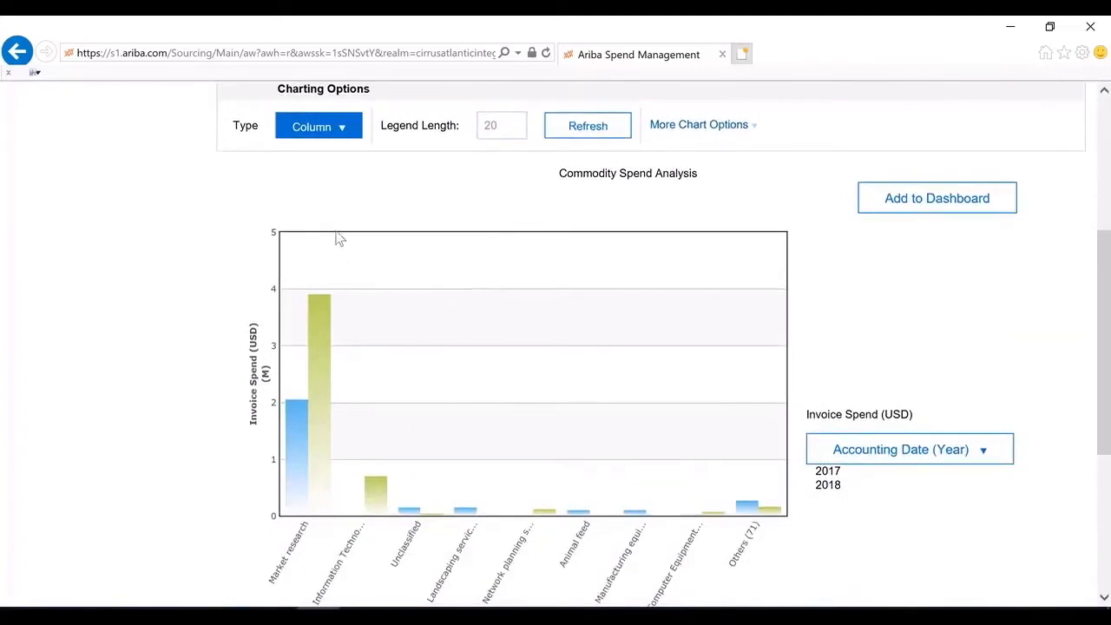
{"action": "left_click", "coordinate": [335, 127]}
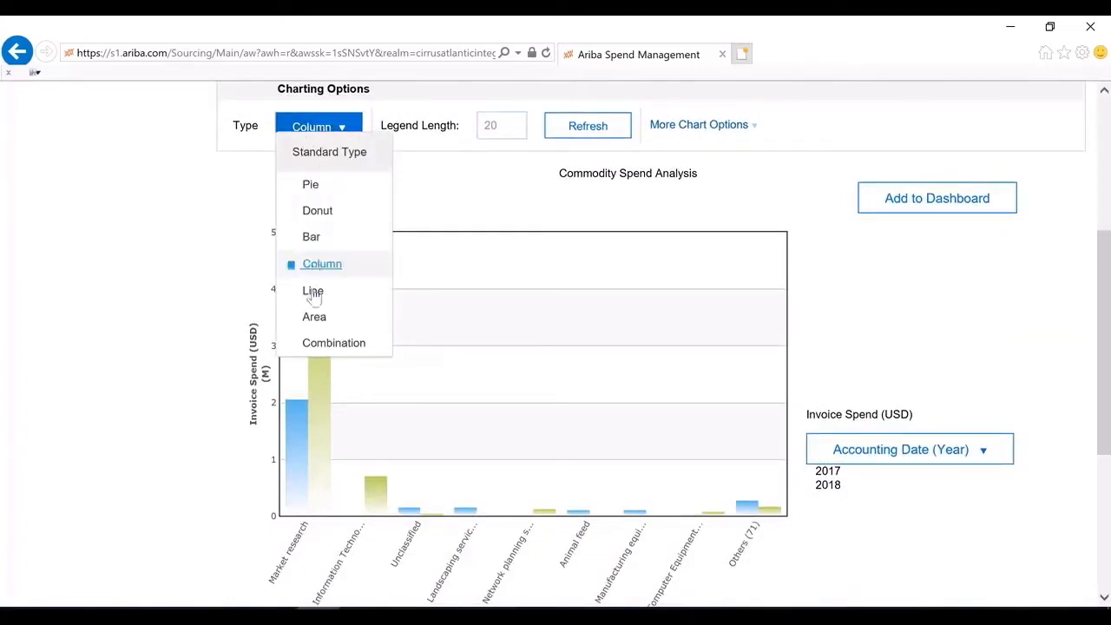
{"action": "left_click", "coordinate": [726, 130]}
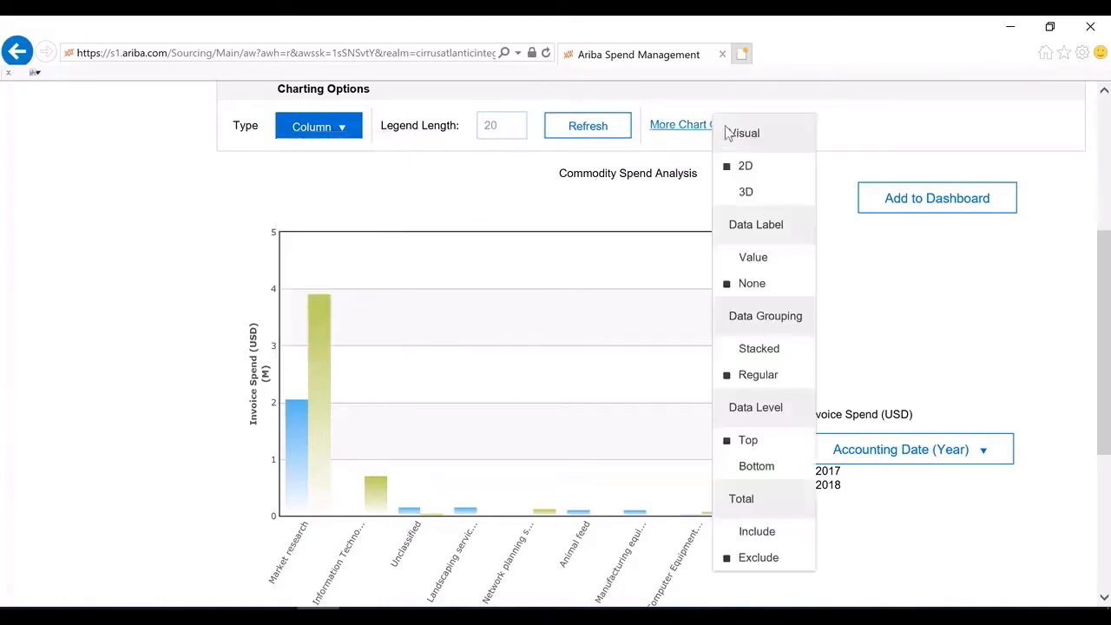
{"action": "left_click", "coordinate": [760, 198]}
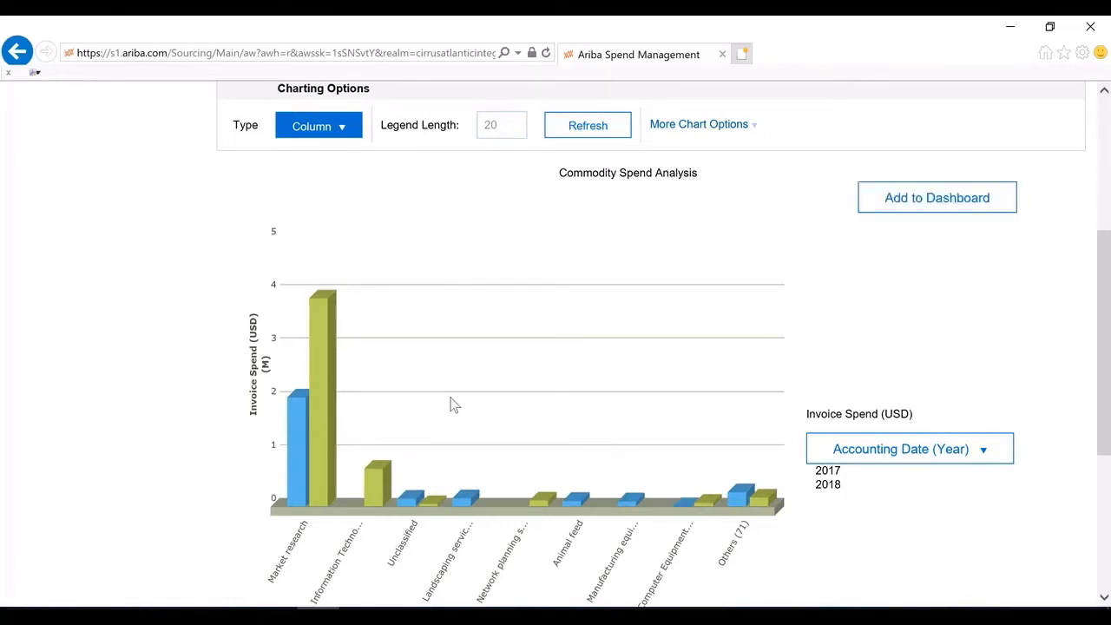
{"action": "scroll", "coordinate": [452, 404], "scroll_direction": "up", "scroll_amount": 3}
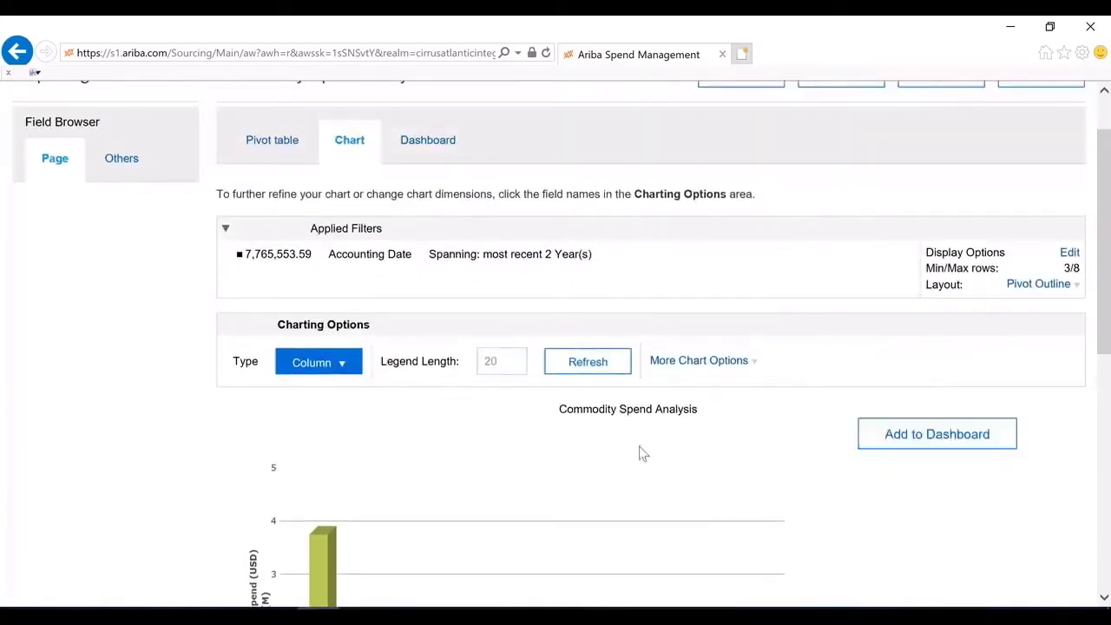
{"action": "scroll", "coordinate": [531, 482], "scroll_direction": "down", "scroll_amount": 4}
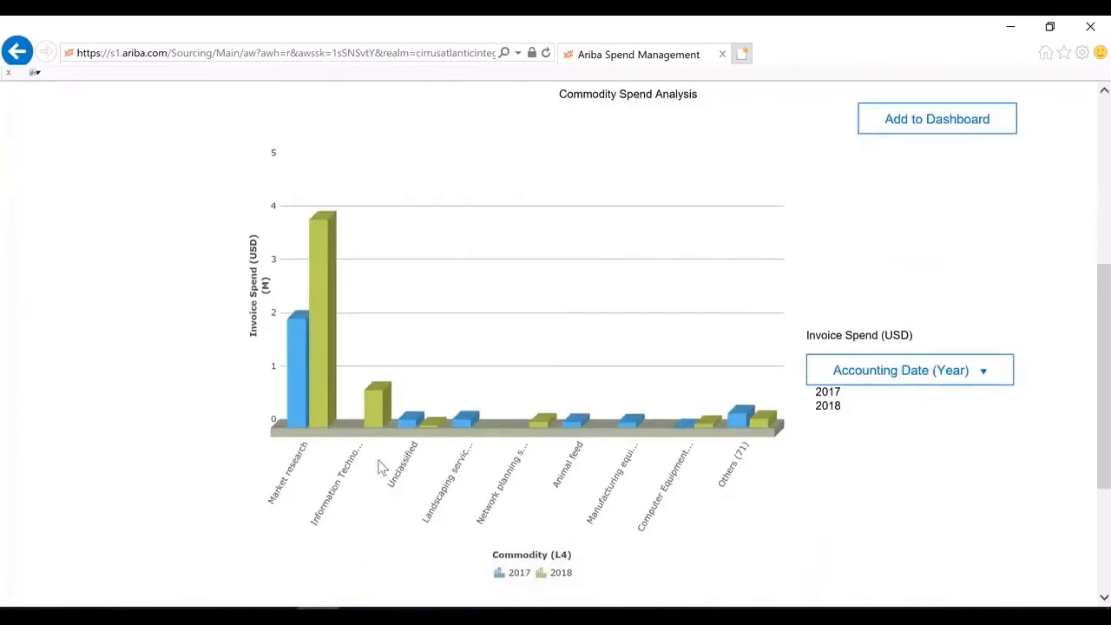
{"action": "scroll", "coordinate": [382, 467], "scroll_direction": "up", "scroll_amount": 5}
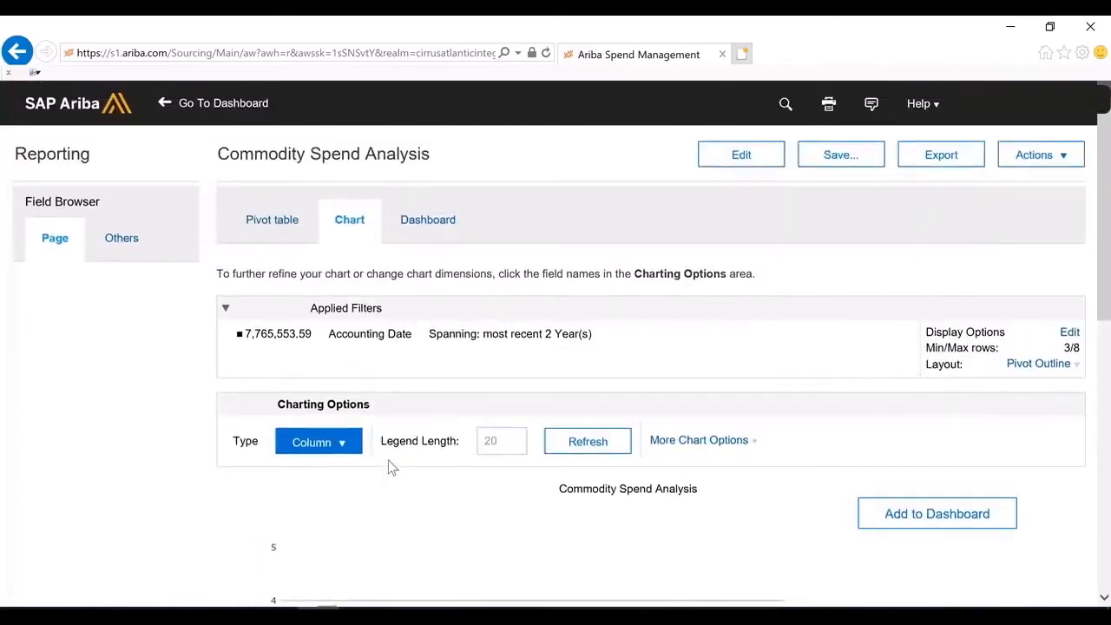
Return to the report's pivot table and review invoice spend by commodity and year
{"action": "left_click", "coordinate": [292, 224]}
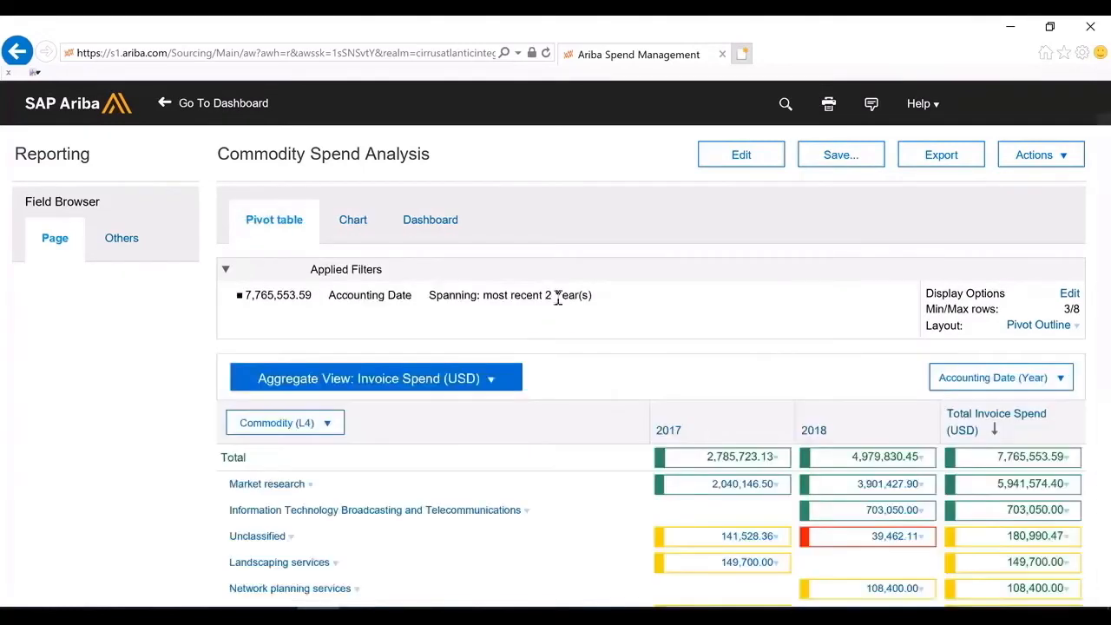
{"action": "scroll", "coordinate": [608, 330], "scroll_direction": "down", "scroll_amount": 2}
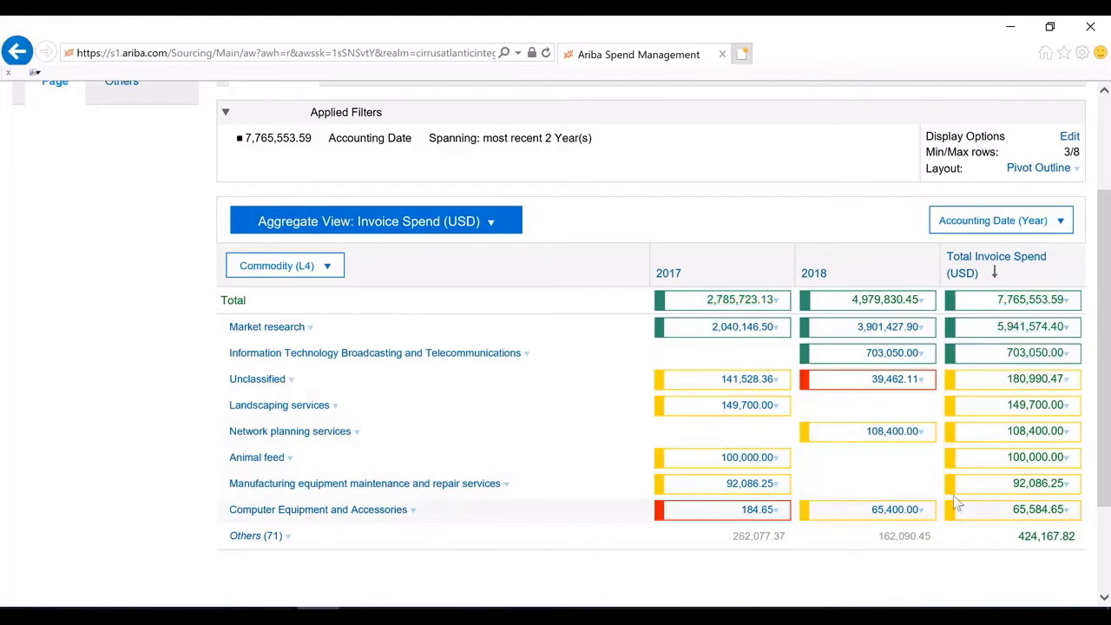
{"action": "scroll", "coordinate": [955, 502], "scroll_direction": "up", "scroll_amount": 1}
Examine the alerting conditions defined for the Invoice Spend (USD) data field and compare them with the pivot table's color highlighting
{"action": "left_click", "coordinate": [490, 300]}
{"action": "left_click", "coordinate": [304, 318]}
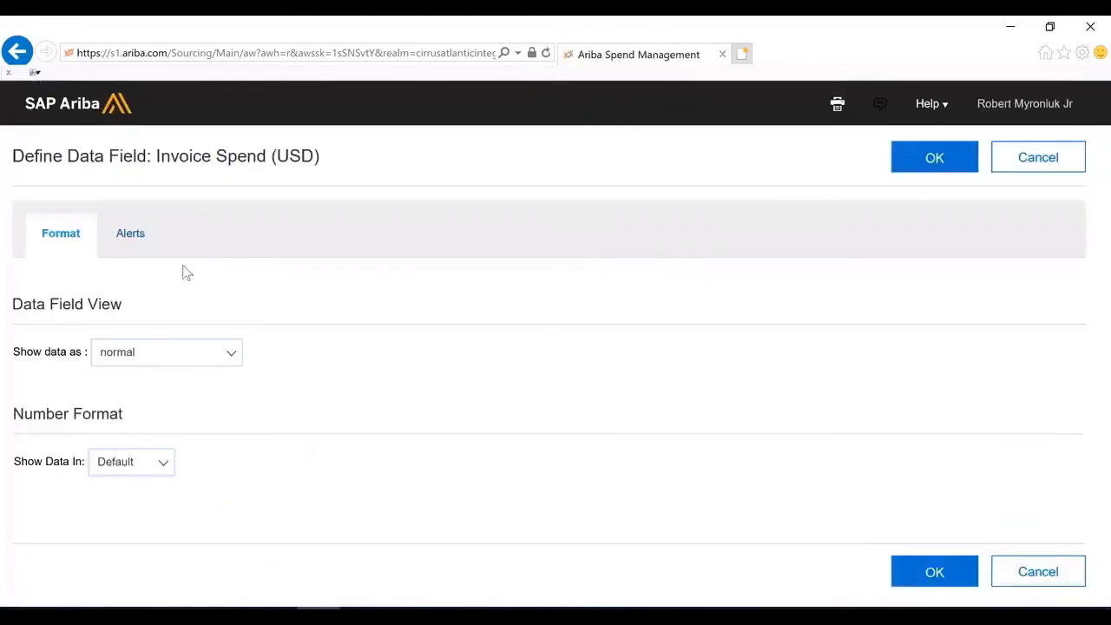
{"action": "left_click", "coordinate": [132, 237]}
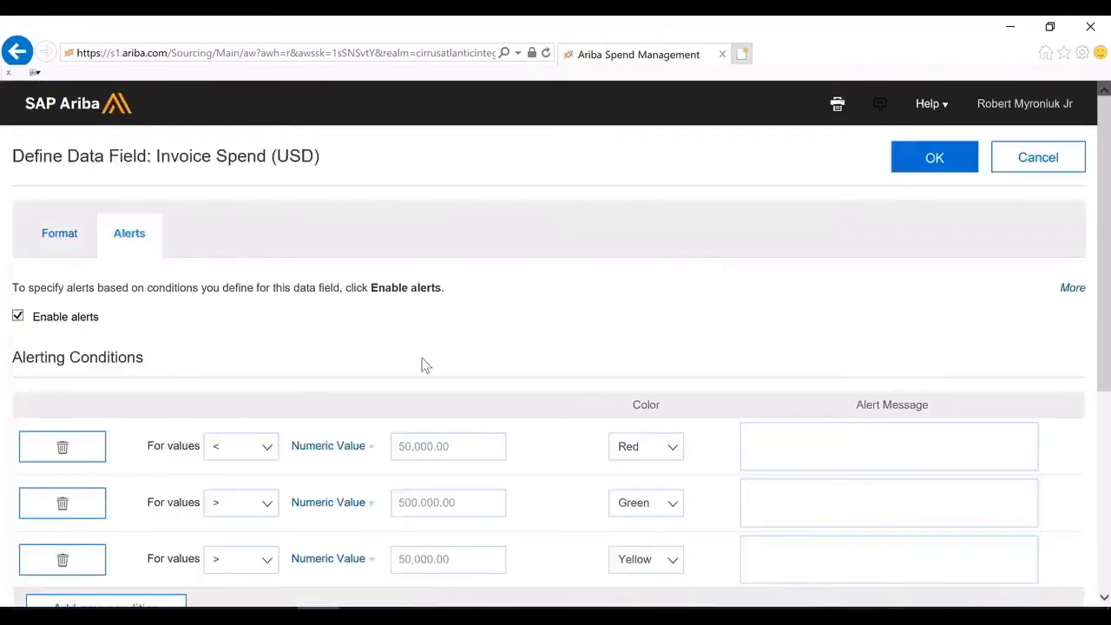
{"action": "scroll", "coordinate": [423, 365], "scroll_direction": "down", "scroll_amount": 1}
{"action": "scroll", "coordinate": [423, 364], "scroll_direction": "down", "scroll_amount": 2}
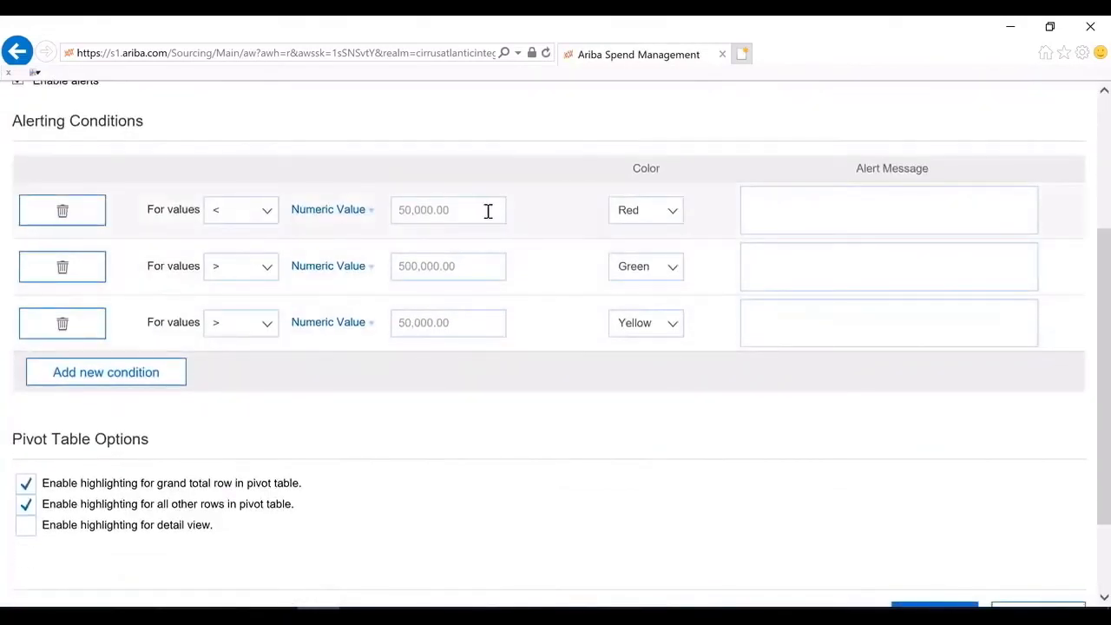
{"action": "scroll", "coordinate": [425, 343], "scroll_direction": "up", "scroll_amount": 1}
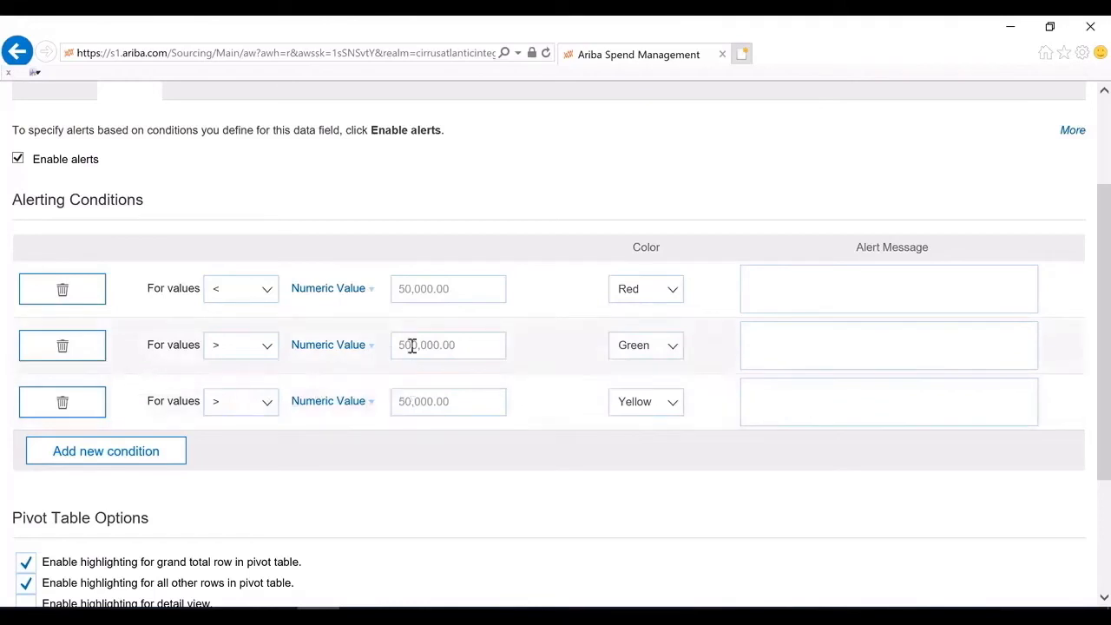
{"action": "scroll", "coordinate": [630, 426], "scroll_direction": "up", "scroll_amount": 2}
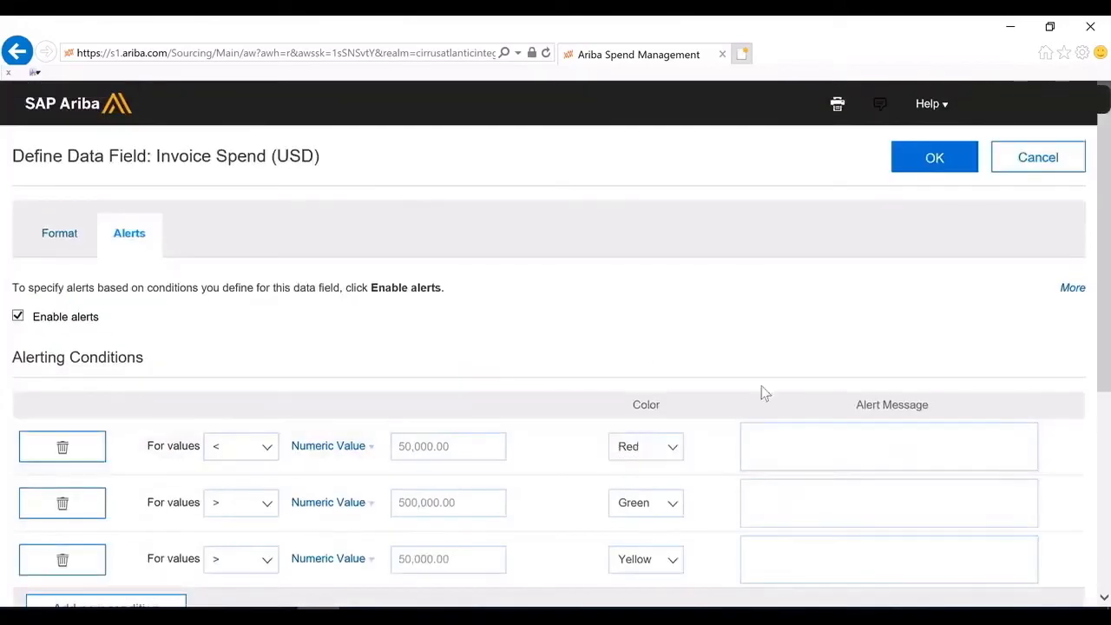
{"action": "left_click", "coordinate": [923, 157]}
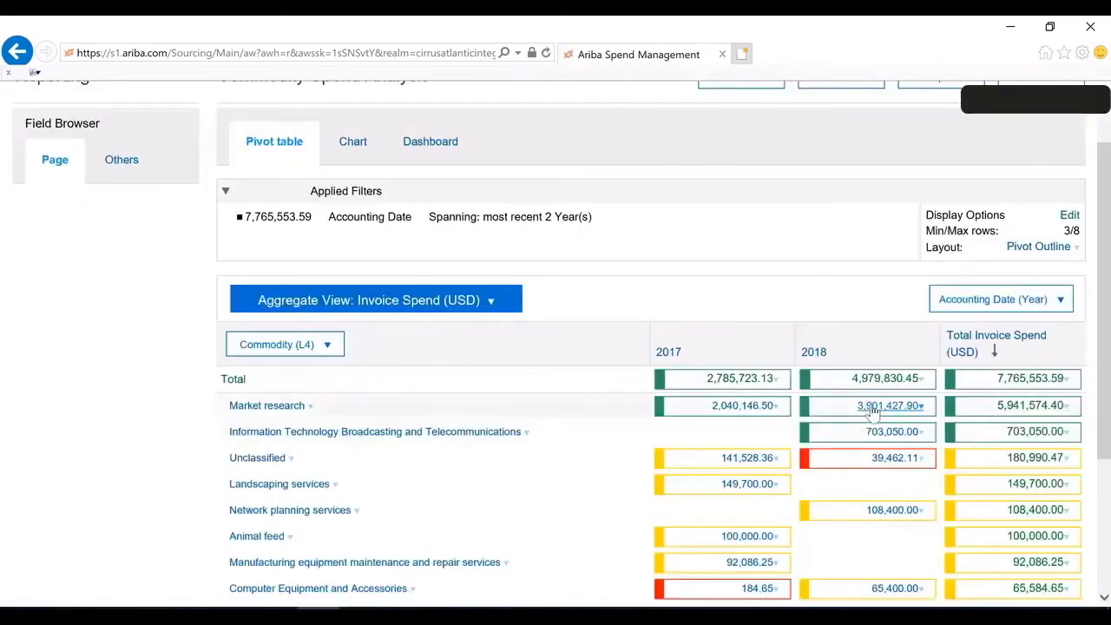
{"action": "scroll", "coordinate": [873, 413], "scroll_direction": "down", "scroll_amount": 1}
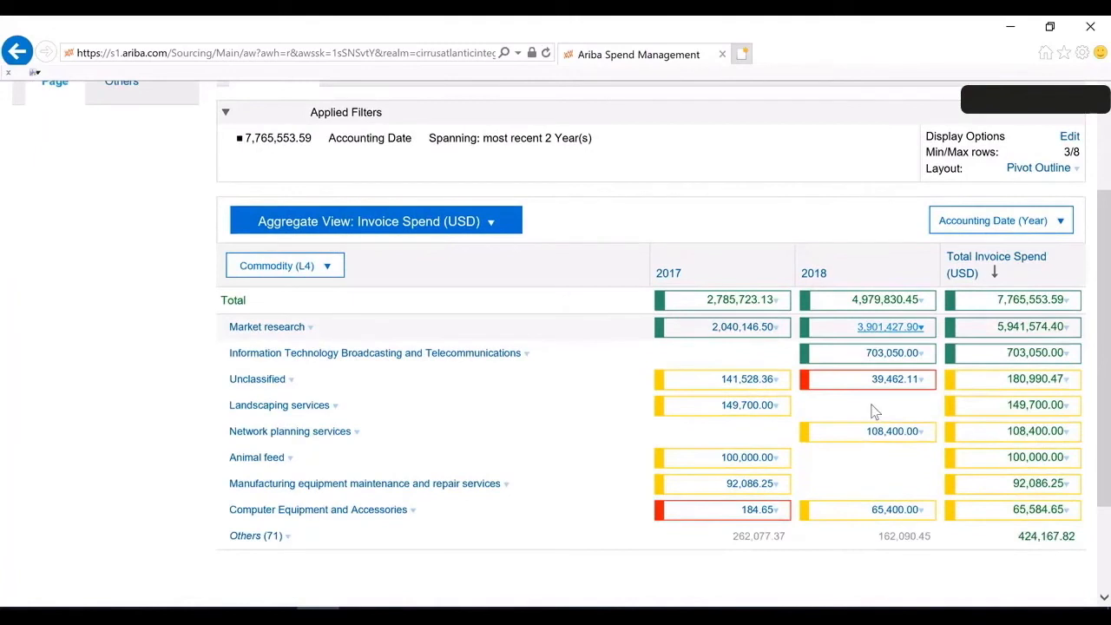
{"action": "scroll", "coordinate": [875, 412], "scroll_direction": "up", "scroll_amount": 2}
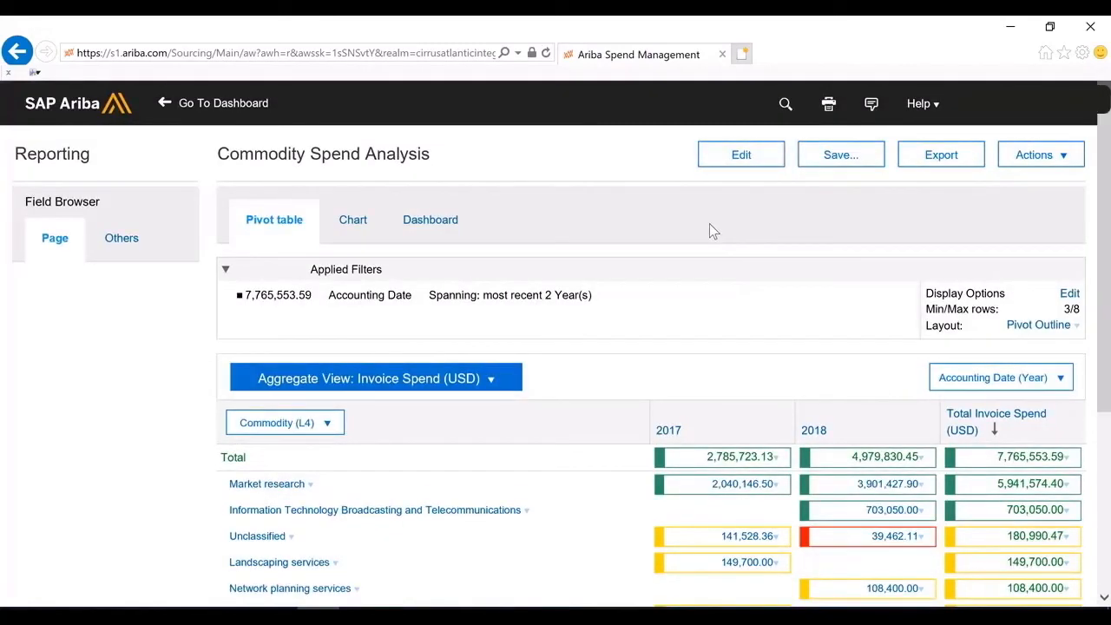
Open the Commodity Spend Analysis report for editing and review its source data, including the title, description and fact selections
{"action": "left_click", "coordinate": [734, 163]}
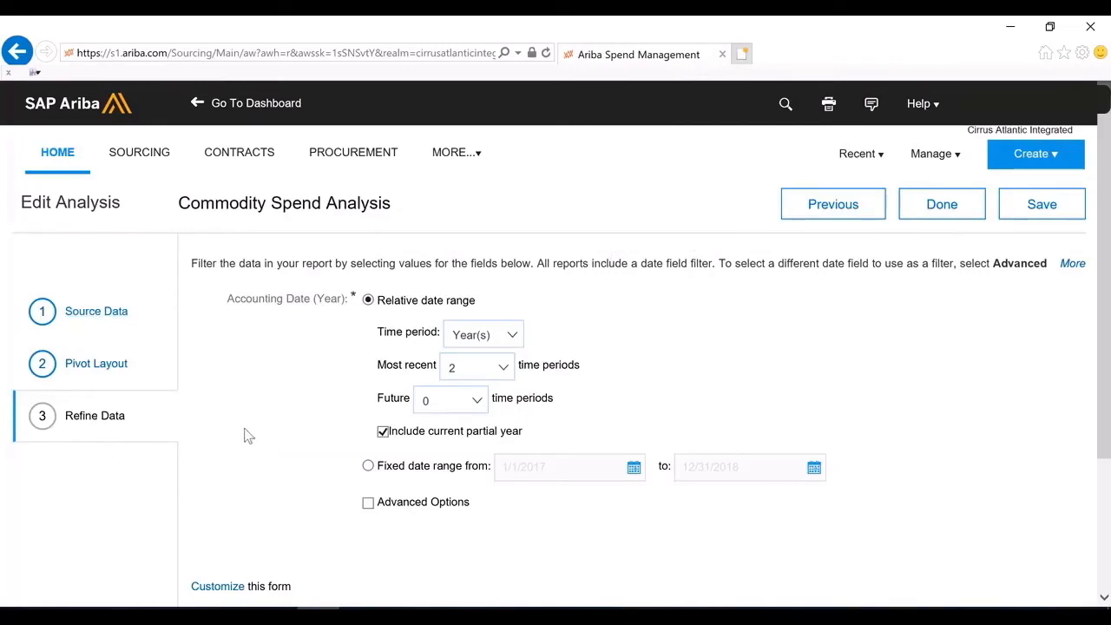
{"action": "left_click", "coordinate": [90, 314]}
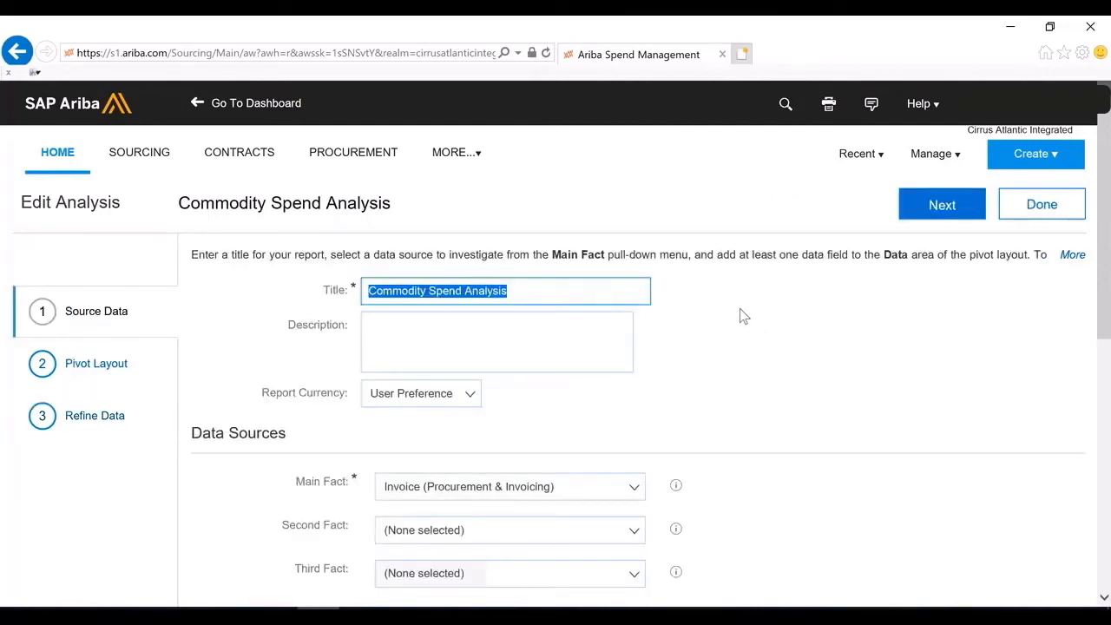
{"action": "scroll", "coordinate": [740, 317], "scroll_direction": "down", "scroll_amount": 1}
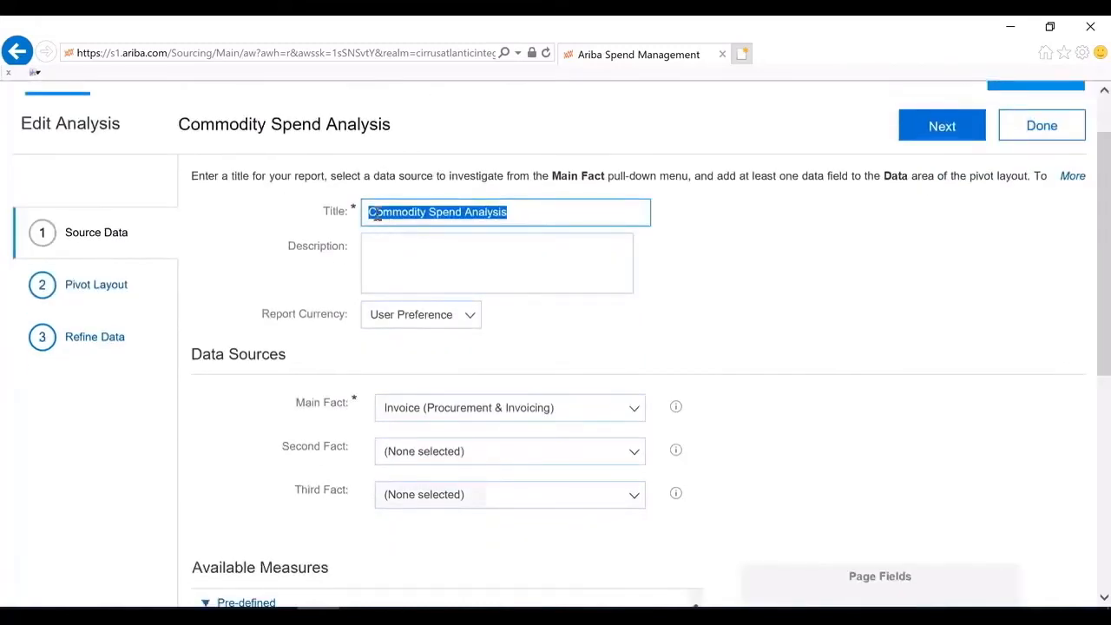
{"action": "left_click", "coordinate": [383, 249]}
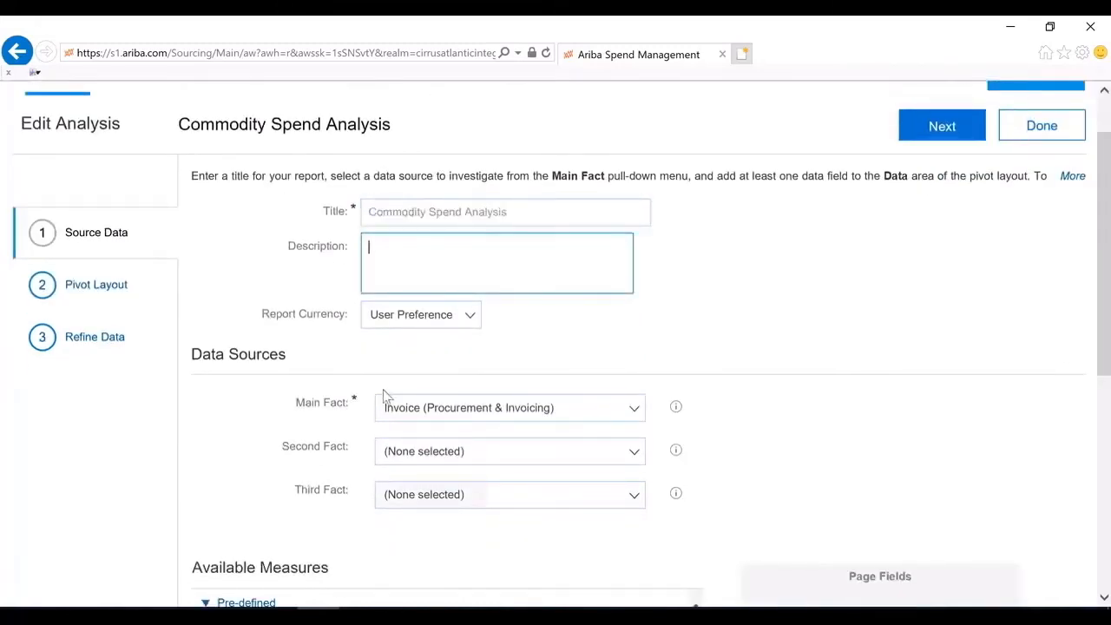
{"action": "scroll", "coordinate": [386, 395], "scroll_direction": "down", "scroll_amount": 2}
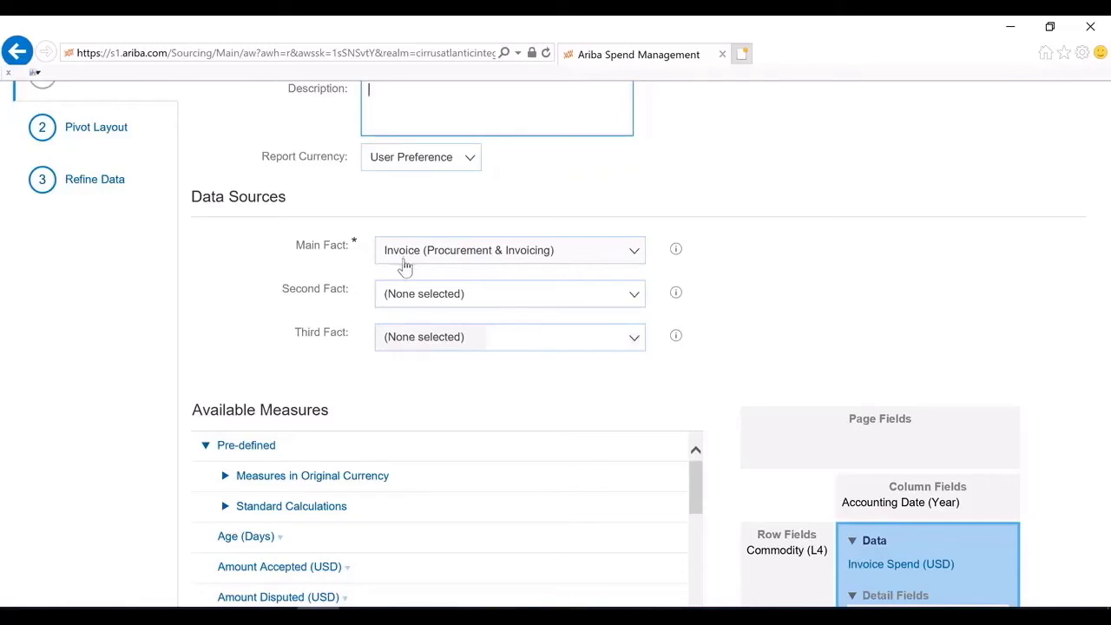
{"action": "scroll", "coordinate": [404, 263], "scroll_direction": "down", "scroll_amount": 4}
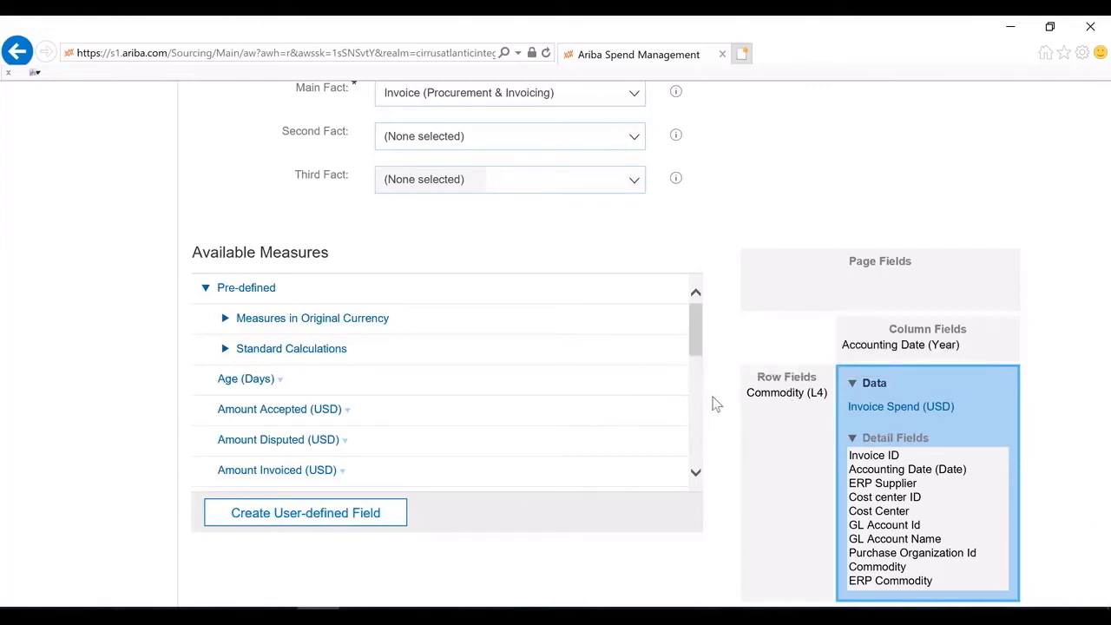
Examine the available measures and the page, column, row, data and detail field areas of the source data setup
{"action": "mouse_move", "coordinate": [964, 336]}
{"action": "mouse_move", "coordinate": [892, 282]}
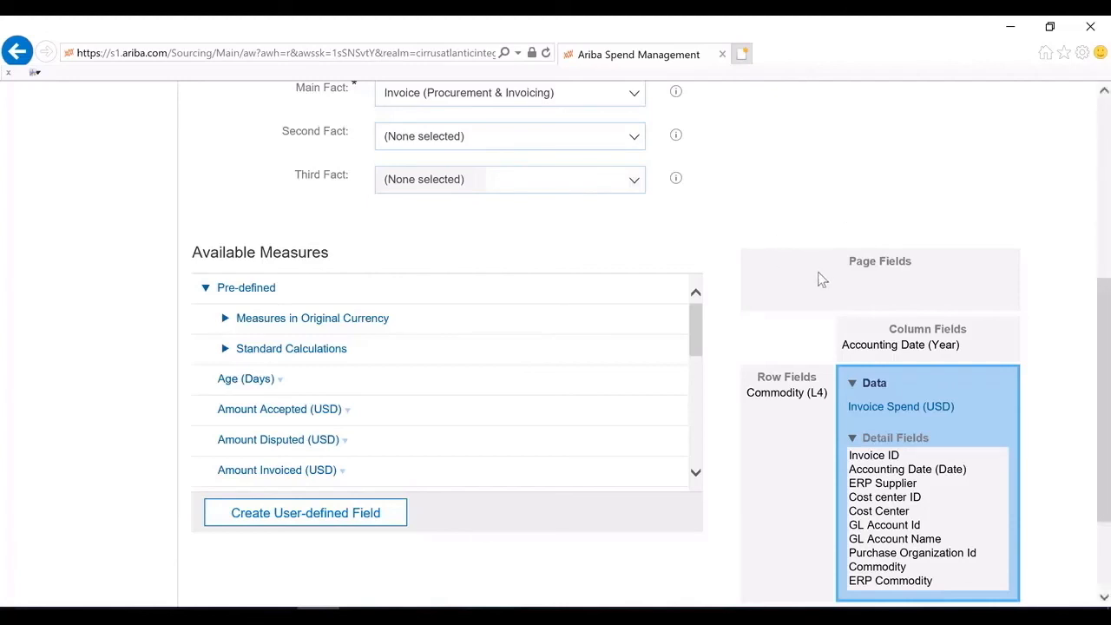
{"action": "mouse_move", "coordinate": [818, 275]}
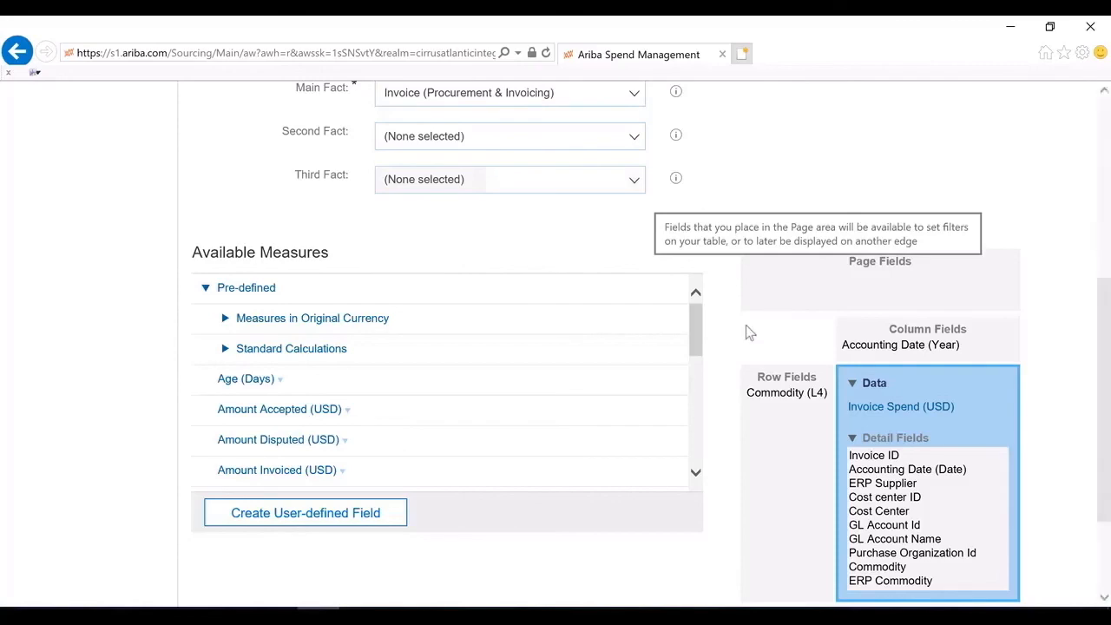
{"action": "scroll", "coordinate": [747, 330], "scroll_direction": "up", "scroll_amount": 2}
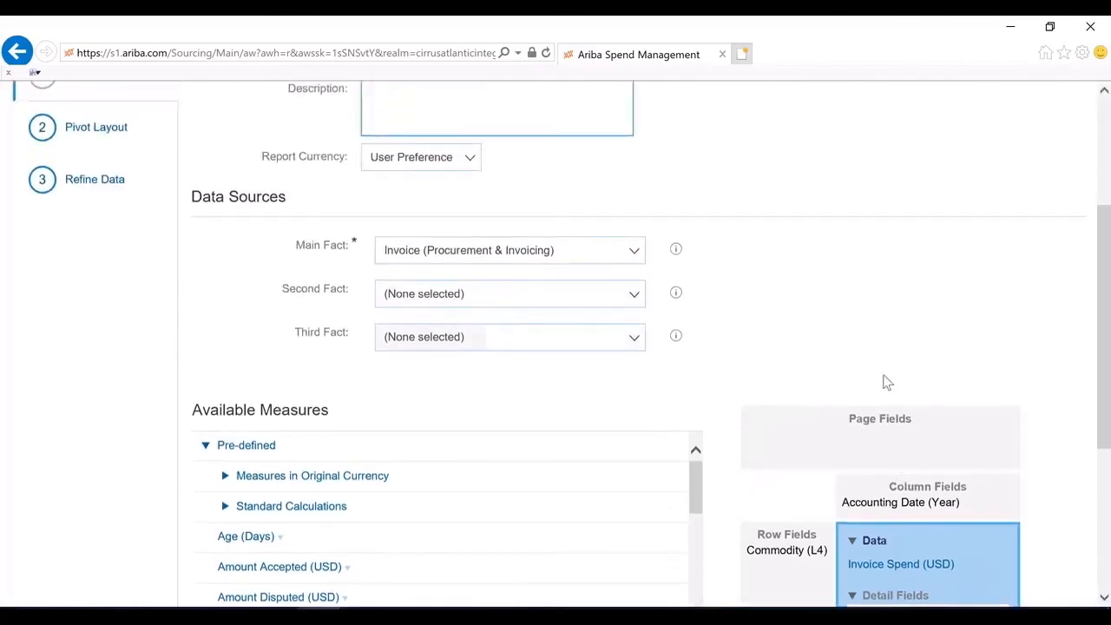
{"action": "scroll", "coordinate": [799, 379], "scroll_direction": "down", "scroll_amount": 3}
{"action": "scroll", "coordinate": [800, 380], "scroll_direction": "up", "scroll_amount": 5}
{"action": "scroll", "coordinate": [848, 420], "scroll_direction": "down", "scroll_amount": 1}
{"action": "scroll", "coordinate": [869, 443], "scroll_direction": "down", "scroll_amount": 3}
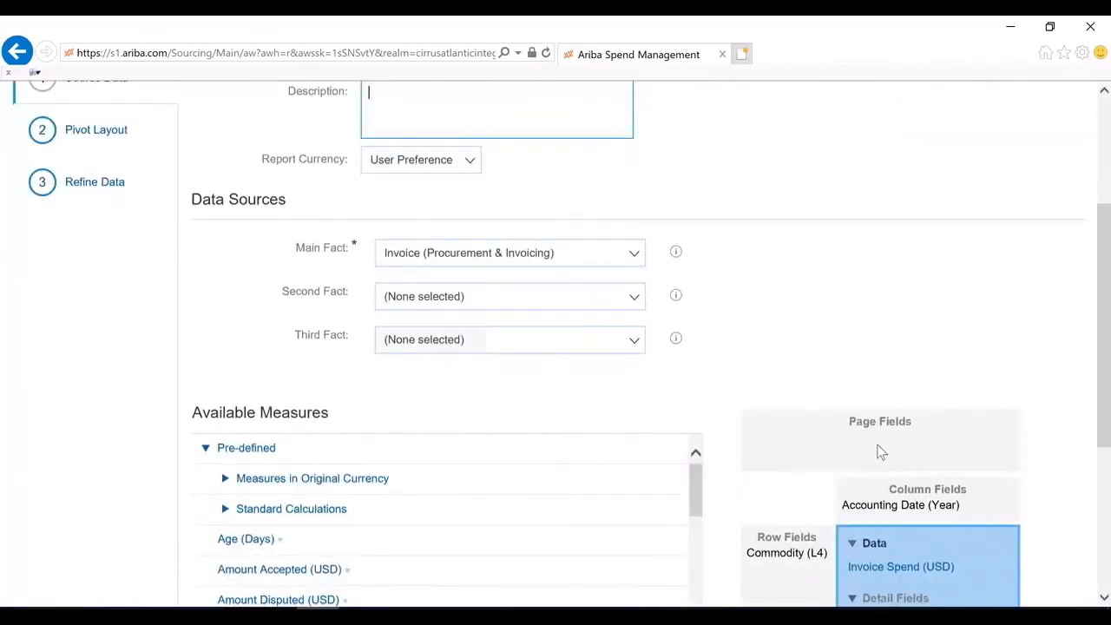
{"action": "scroll", "coordinate": [854, 457], "scroll_direction": "up", "scroll_amount": 5}
In the pivot layout, reorder the detail fields so that Commodity comes after ERP Commodity
{"action": "left_click", "coordinate": [107, 370]}
{"action": "scroll", "coordinate": [806, 398], "scroll_direction": "down", "scroll_amount": 3}
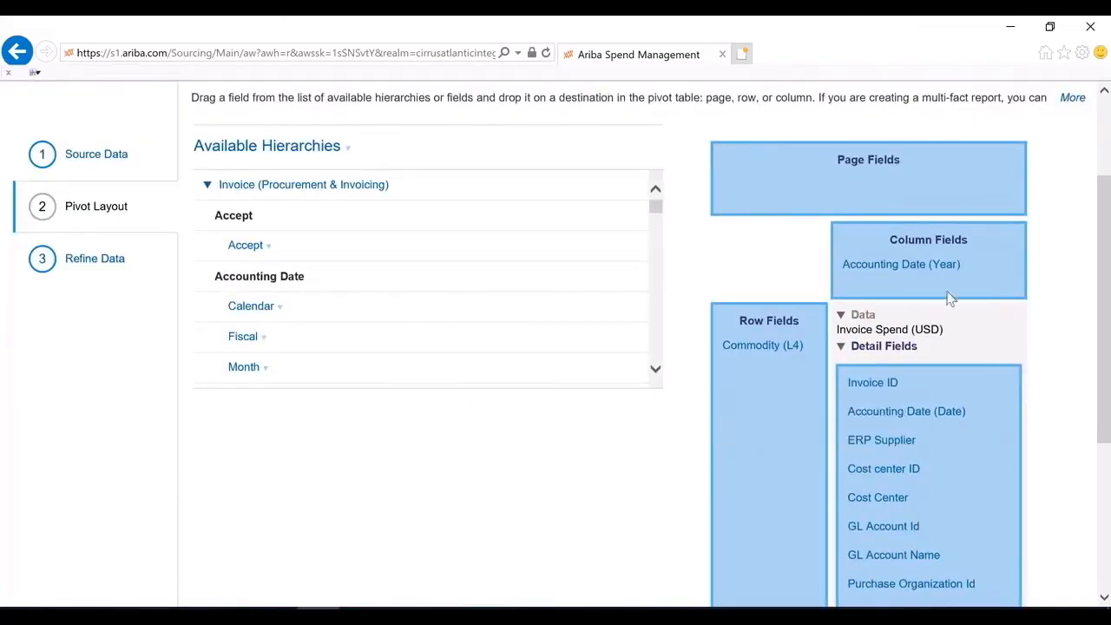
{"action": "scroll", "coordinate": [811, 545], "scroll_direction": "down", "scroll_amount": 3}
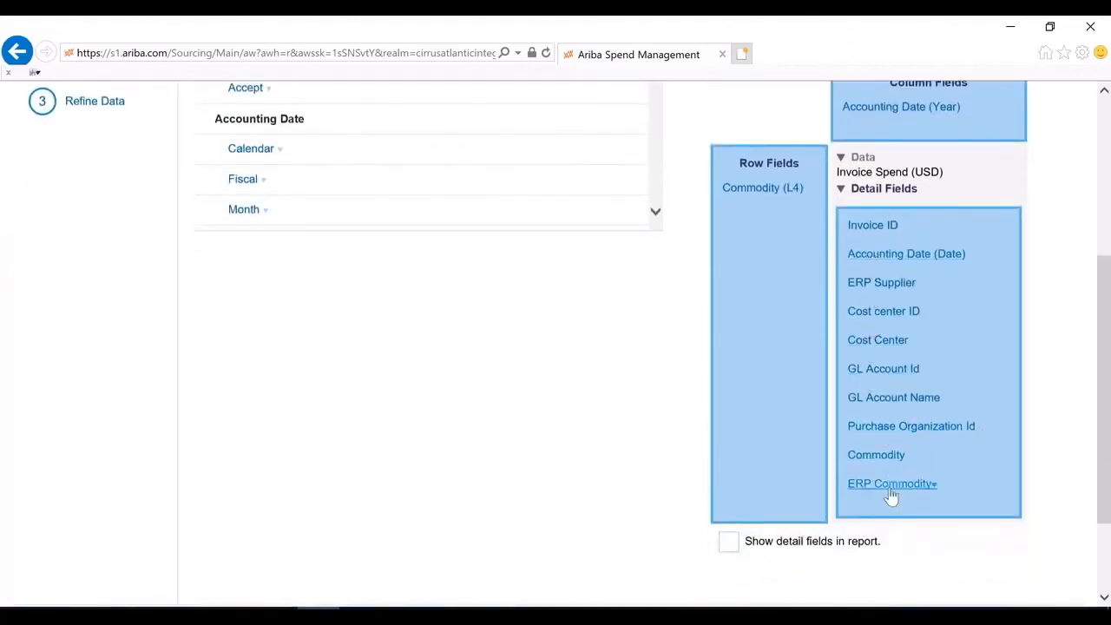
{"action": "left_click_drag", "start_coordinate": [890, 490], "coordinate": [877, 526]}
{"action": "scroll", "coordinate": [739, 489], "scroll_direction": "up", "scroll_amount": 3}
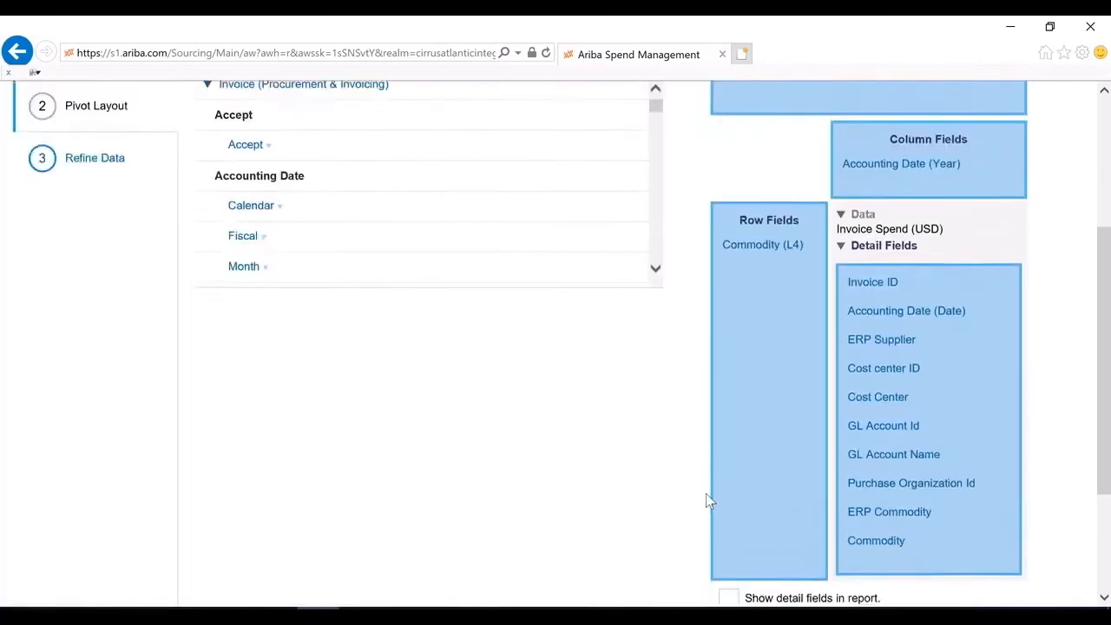
Add Company Code from the available hierarchies as a detail field and check the end of the detail field list
{"action": "scroll", "coordinate": [499, 234], "scroll_direction": "down", "scroll_amount": 10}
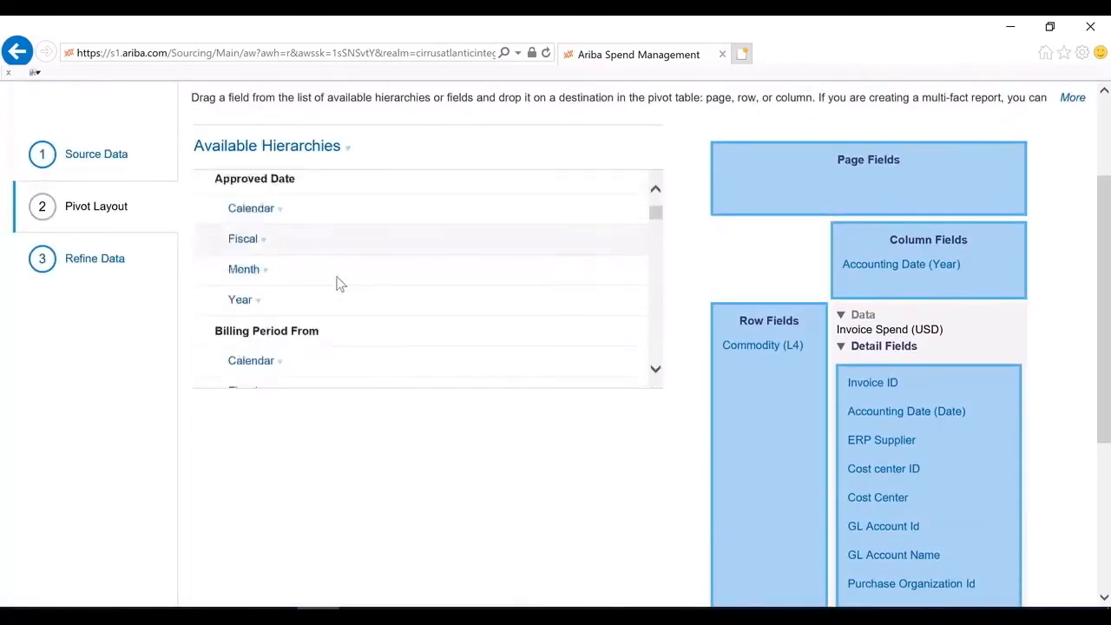
{"action": "scroll", "coordinate": [350, 286], "scroll_direction": "down", "scroll_amount": 5}
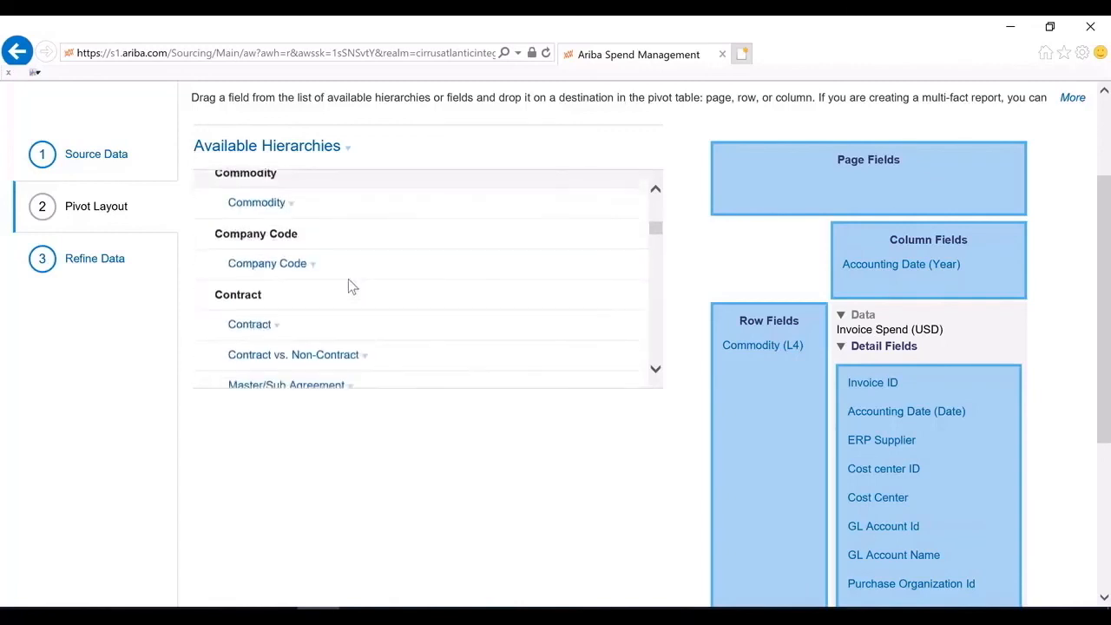
{"action": "left_click", "coordinate": [294, 267]}
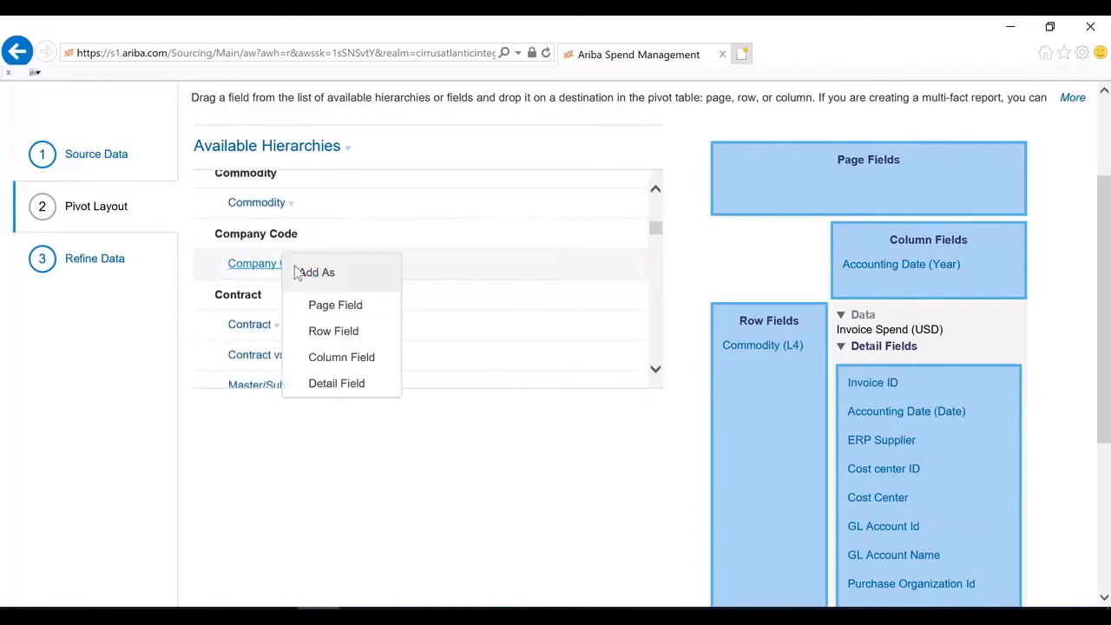
{"action": "left_click", "coordinate": [357, 392]}
{"action": "scroll", "coordinate": [913, 341], "scroll_direction": "down", "scroll_amount": 5}
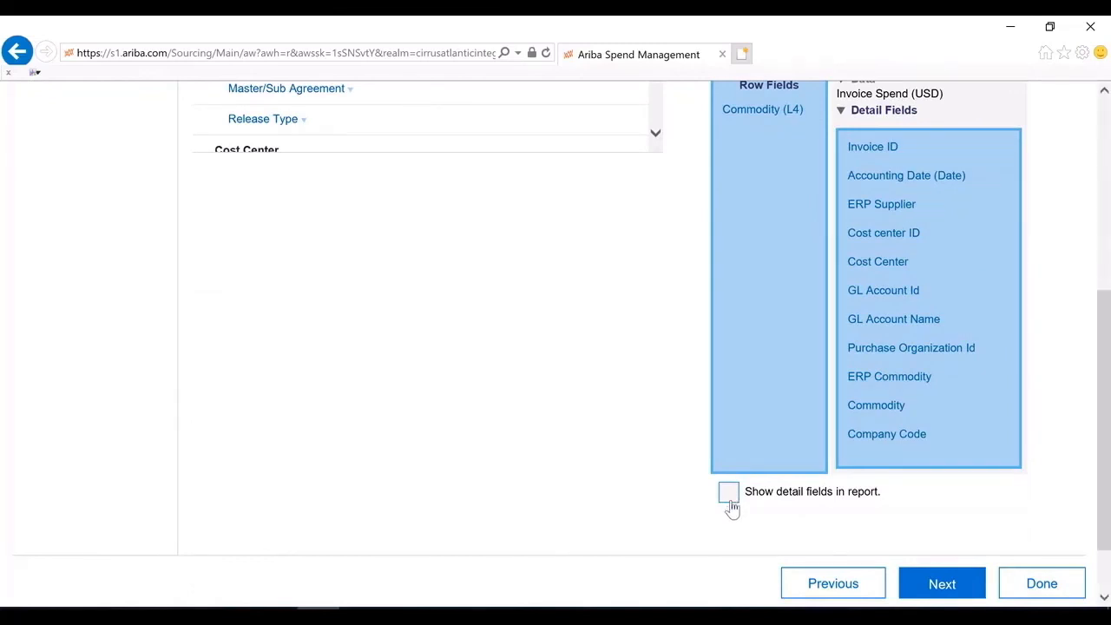
Review the Accounting Date filter in the data refinement settings and finish editing the report
{"action": "scroll", "coordinate": [732, 504], "scroll_direction": "up", "scroll_amount": 6}
{"action": "left_click", "coordinate": [85, 418]}
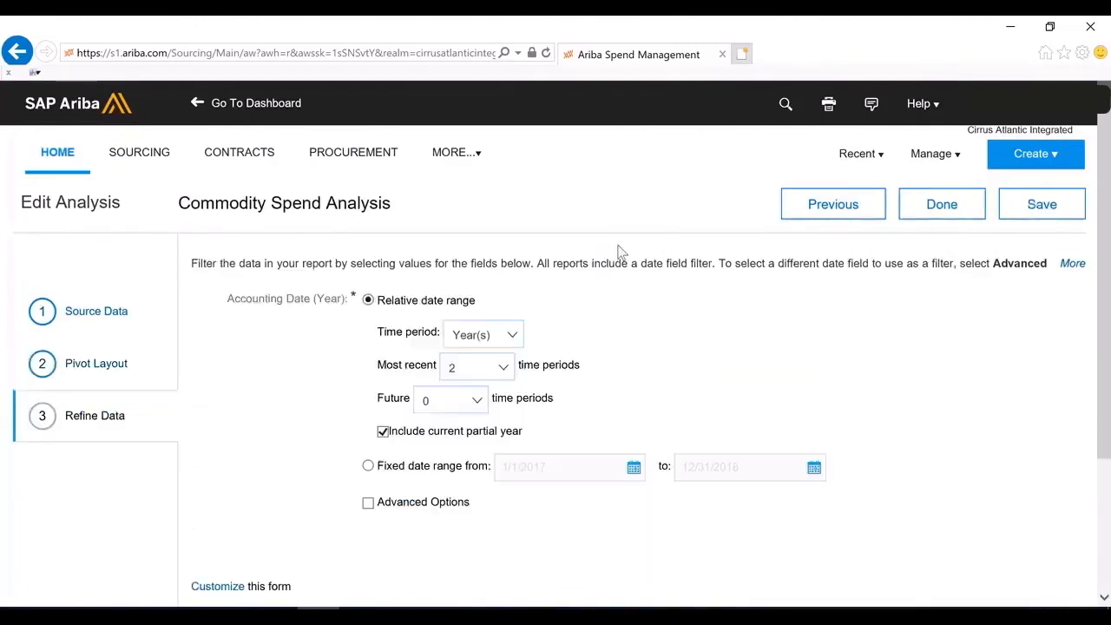
{"action": "left_click", "coordinate": [950, 206]}
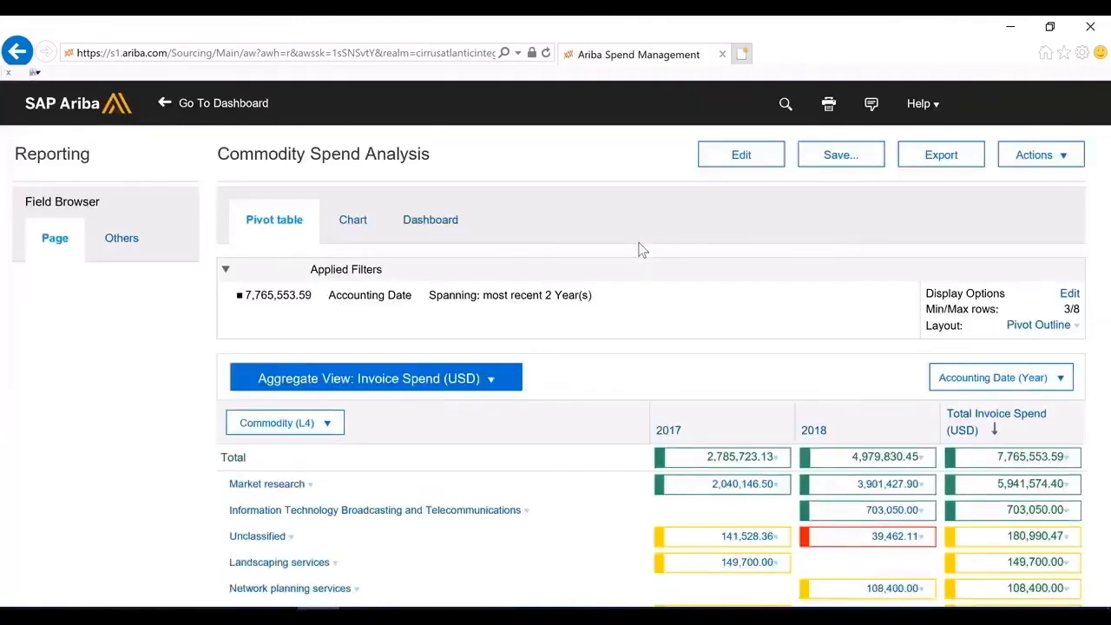
Look over the edited report's pivot table of invoice spend across all listed commodities for 2017 and 2018
{"action": "scroll", "coordinate": [635, 261], "scroll_direction": "down", "scroll_amount": 2}
{"action": "scroll", "coordinate": [634, 266], "scroll_direction": "down", "scroll_amount": 1}
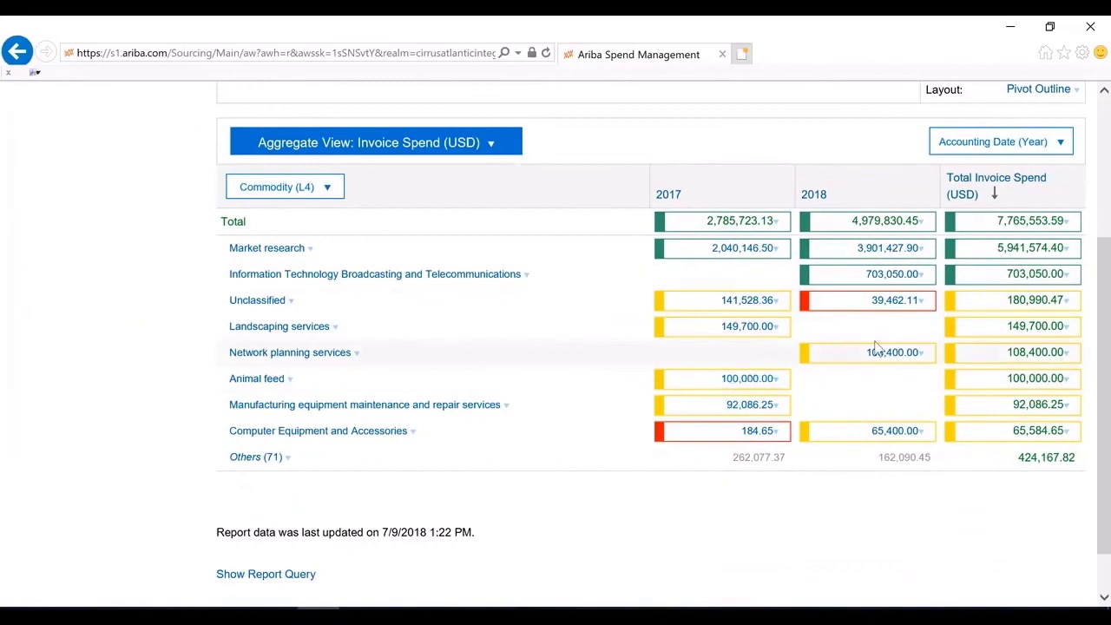
{"action": "scroll", "coordinate": [640, 261], "scroll_direction": "up", "scroll_amount": 3}
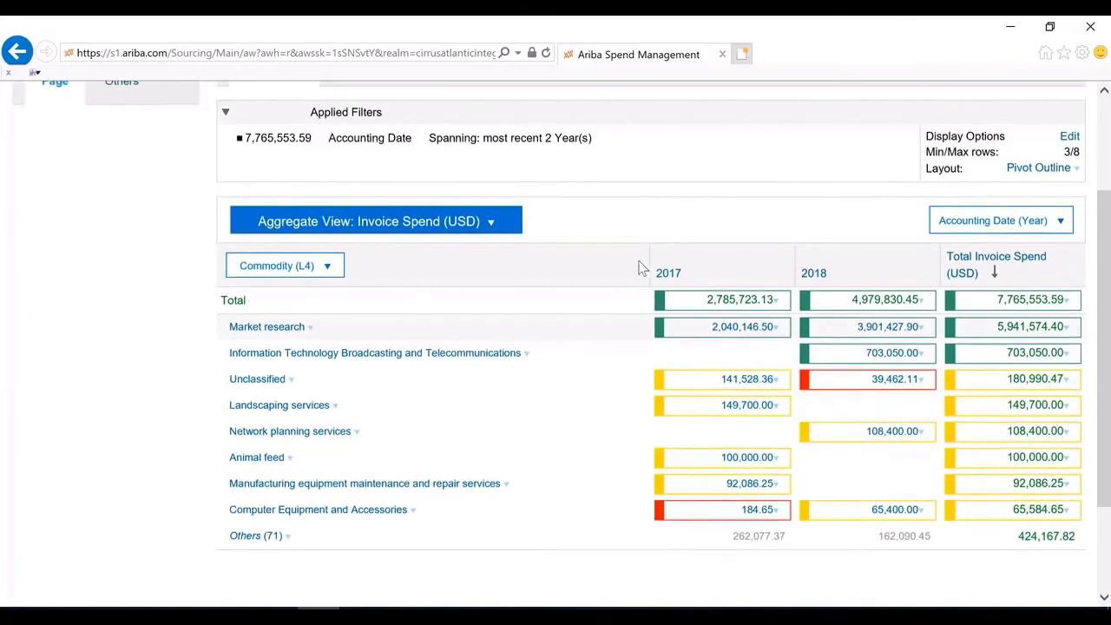